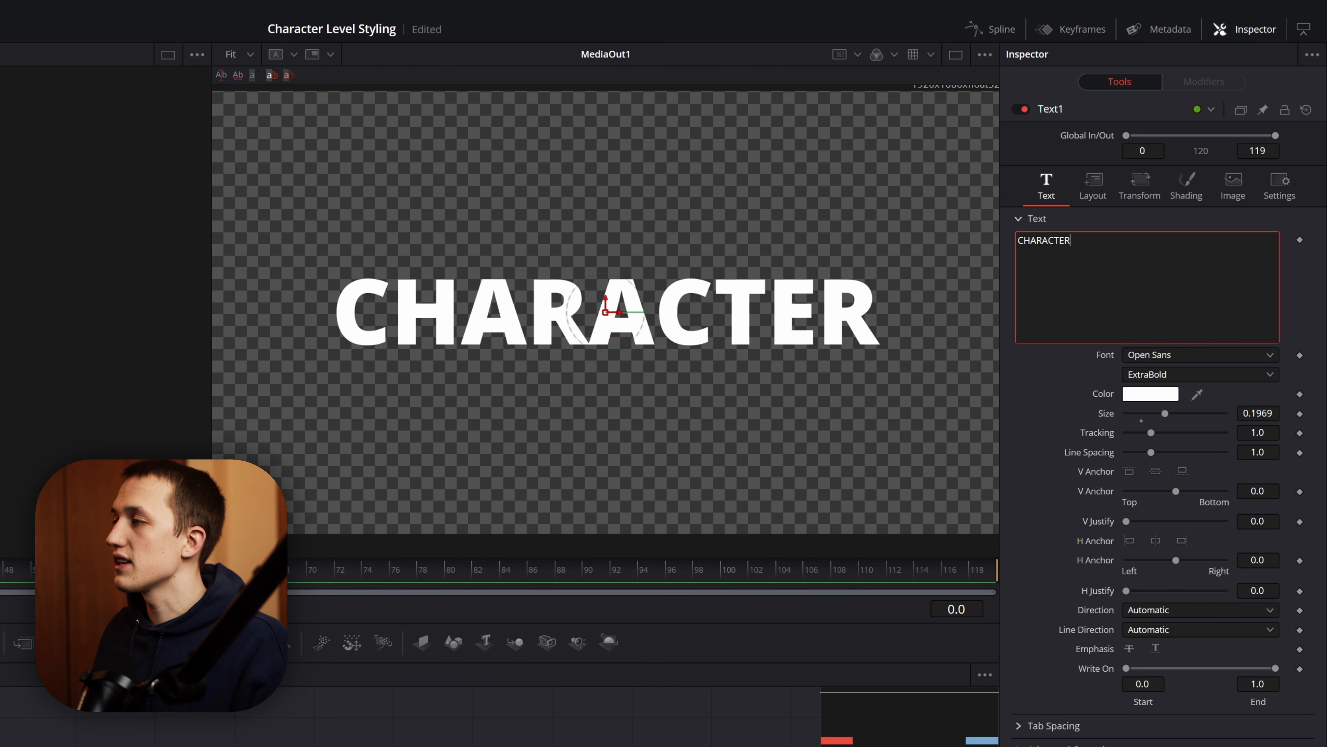
Apply the Character Level Styling modifier to the CHARACTER text and open its modifier text settings
right_click(1125, 262)
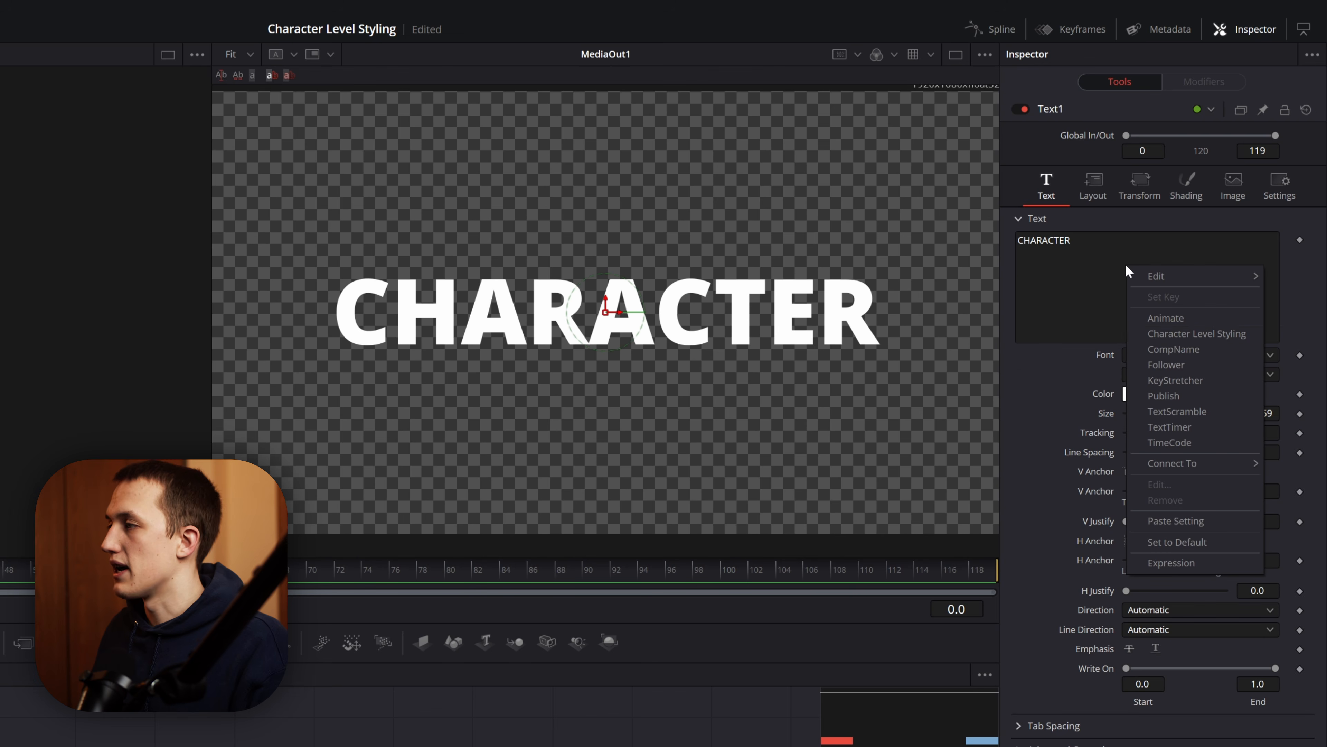
left_click(1197, 334)
left_click(1193, 85)
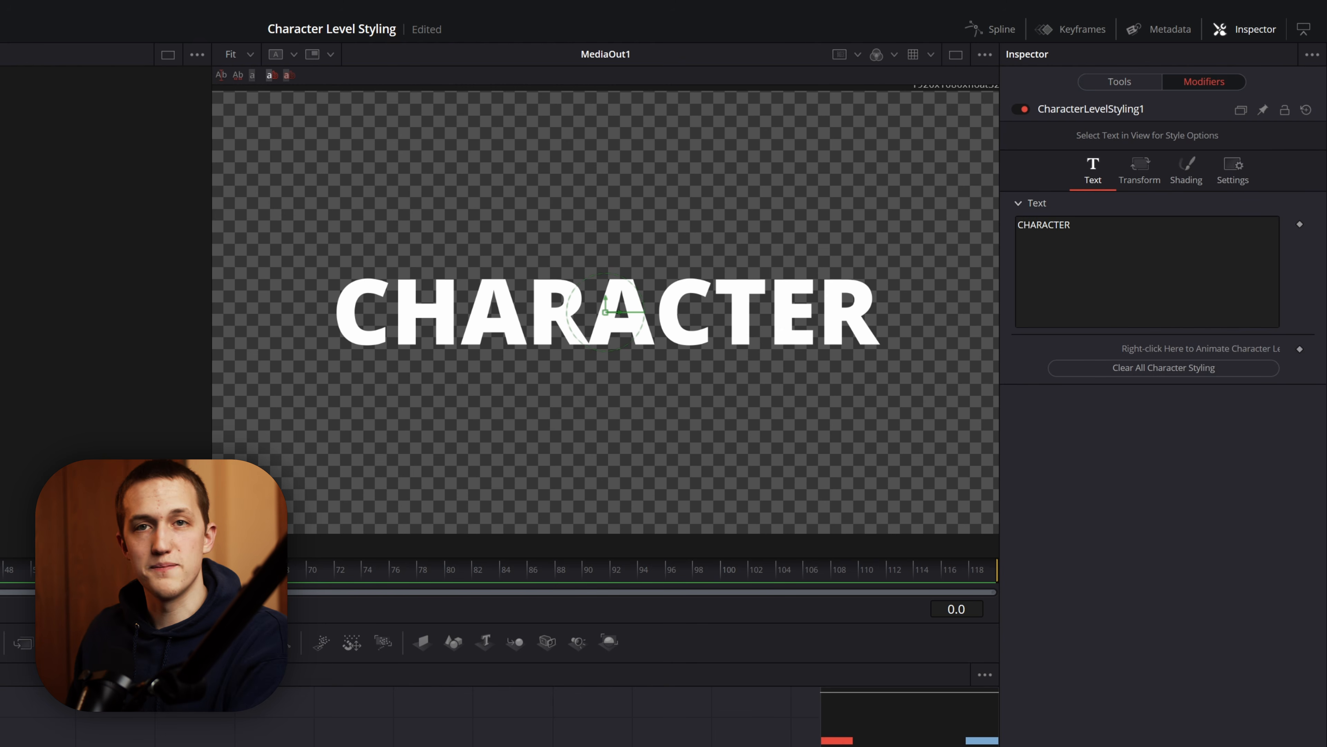
left_click(1147, 173)
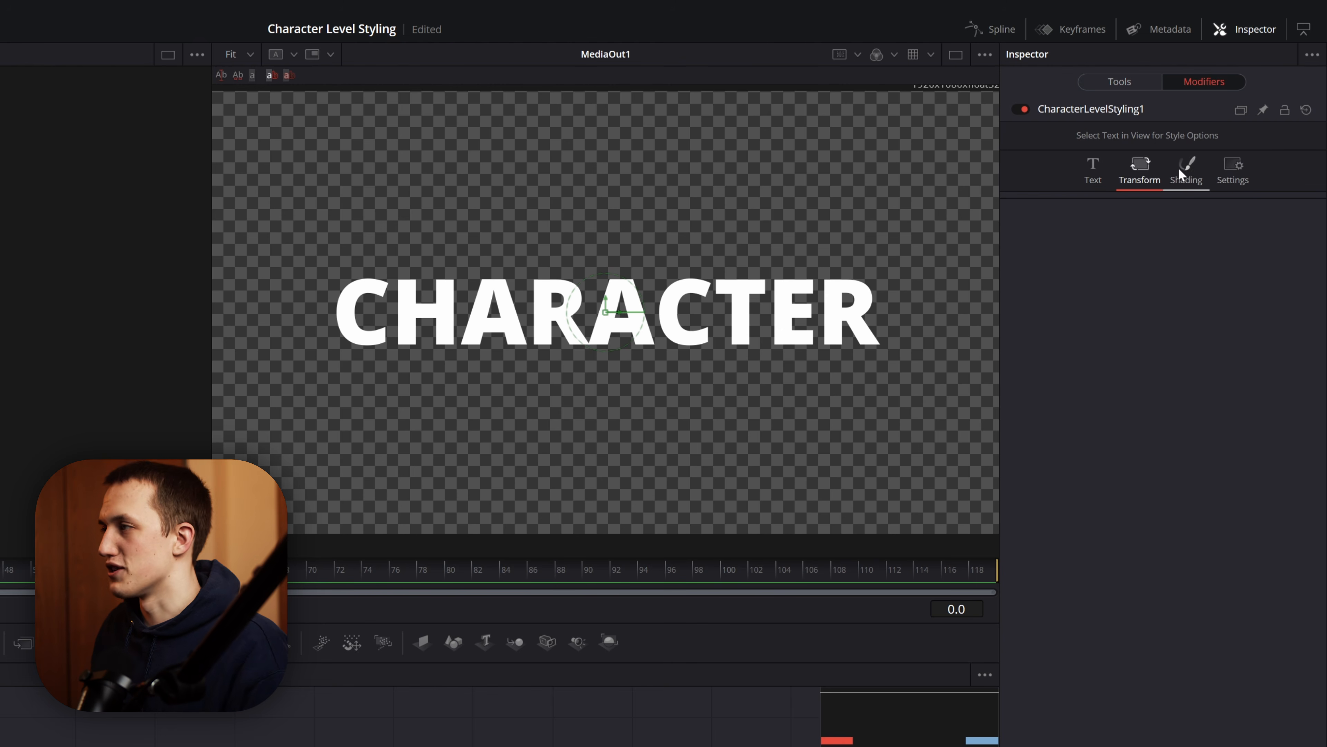
left_click(1071, 168)
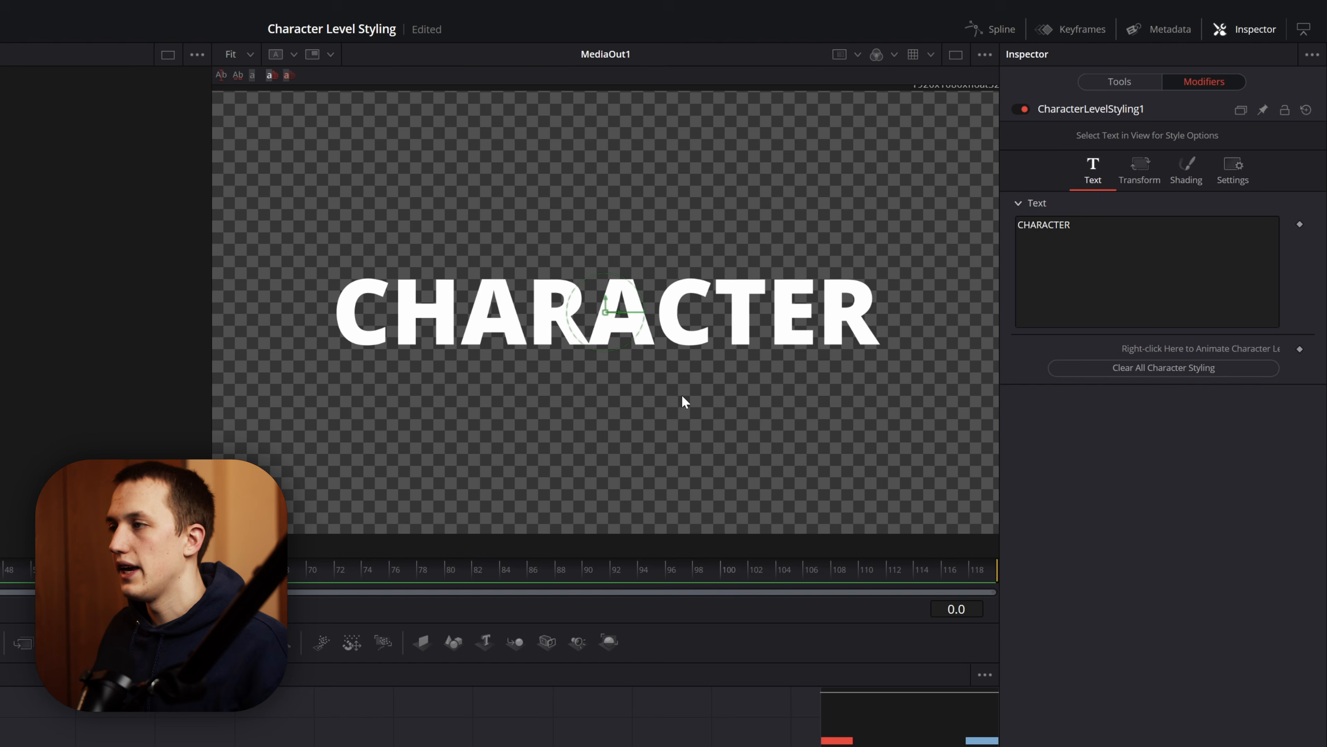
Select the last four letters, CTER, and set their size to 0.116 and font style to Light
left_click_drag(841, 265, 674, 360)
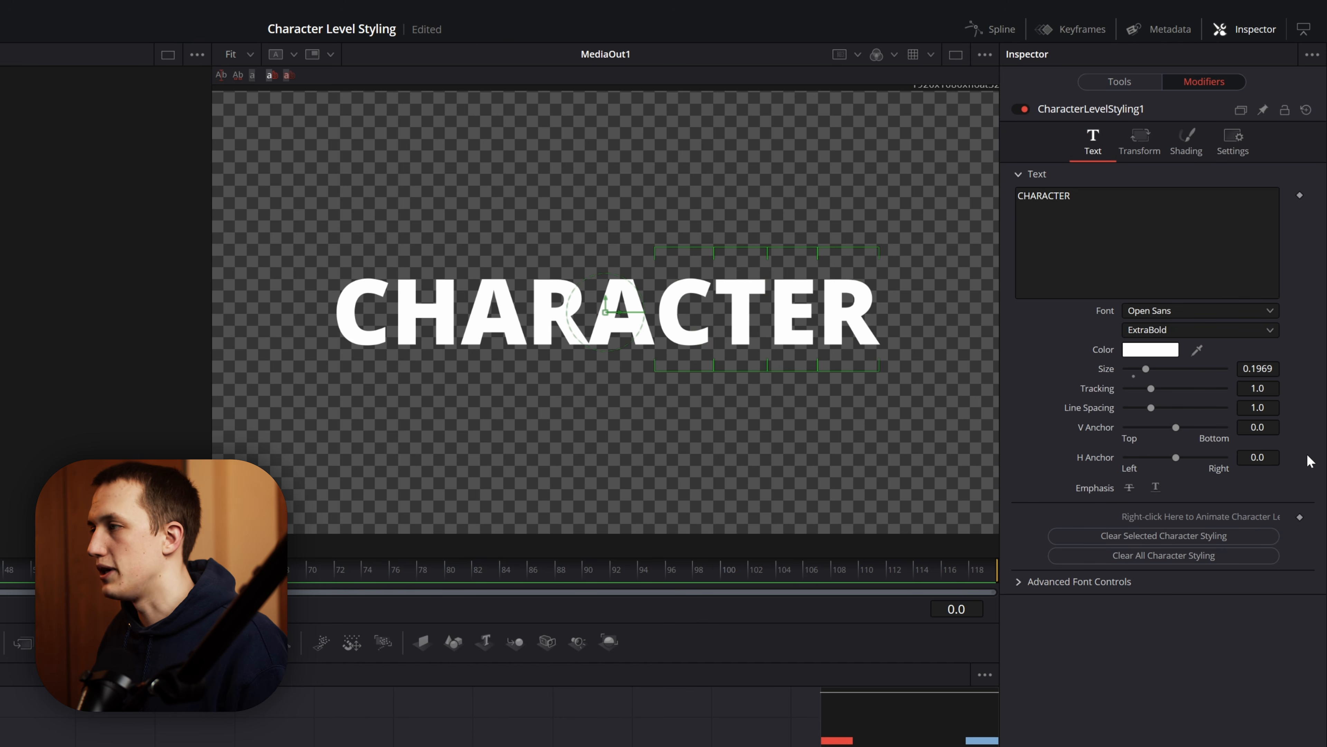
mouse_move(1146, 370)
left_mouse_down()
mouse_move(1162, 370)
mouse_move(1135, 374)
mouse_move(1144, 386)
left_mouse_up()
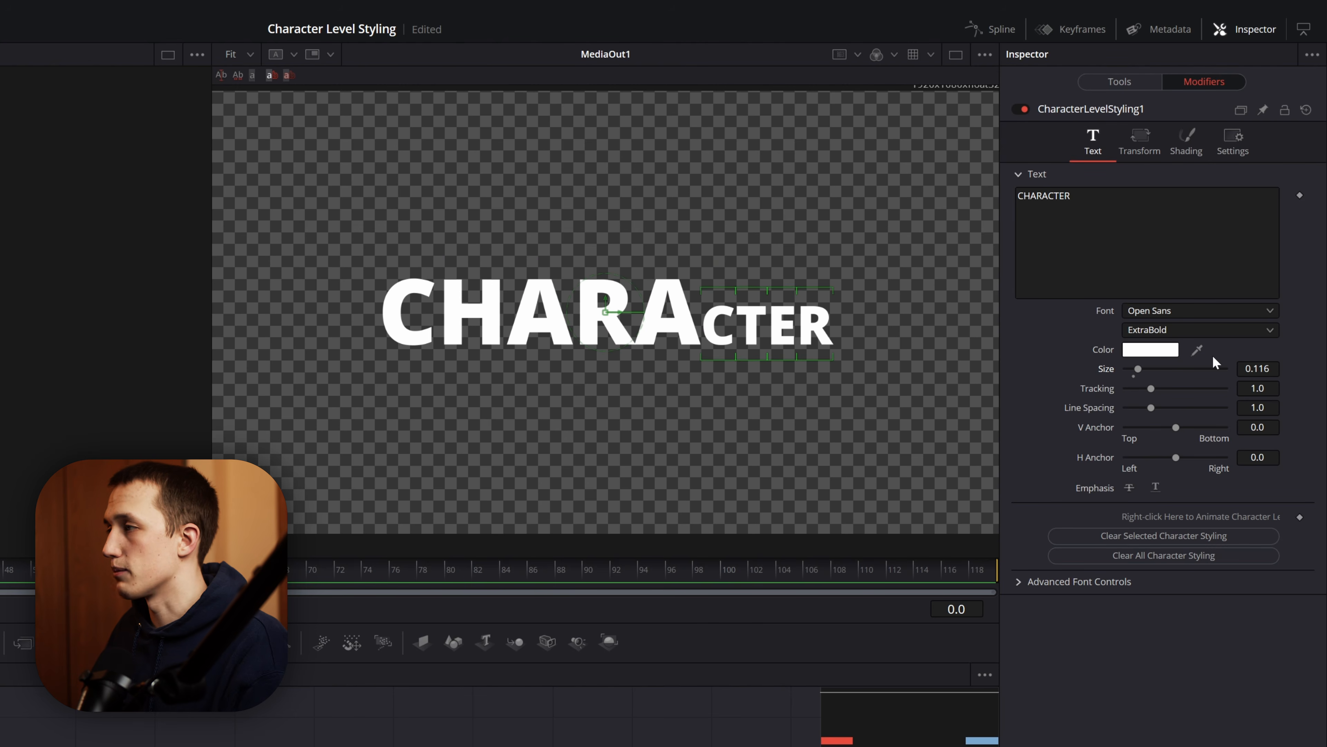
left_click(1207, 330)
left_click(1150, 436)
Color the selected letters CTER bright green (#29ff4d) and open their shading settings
left_click(1151, 349)
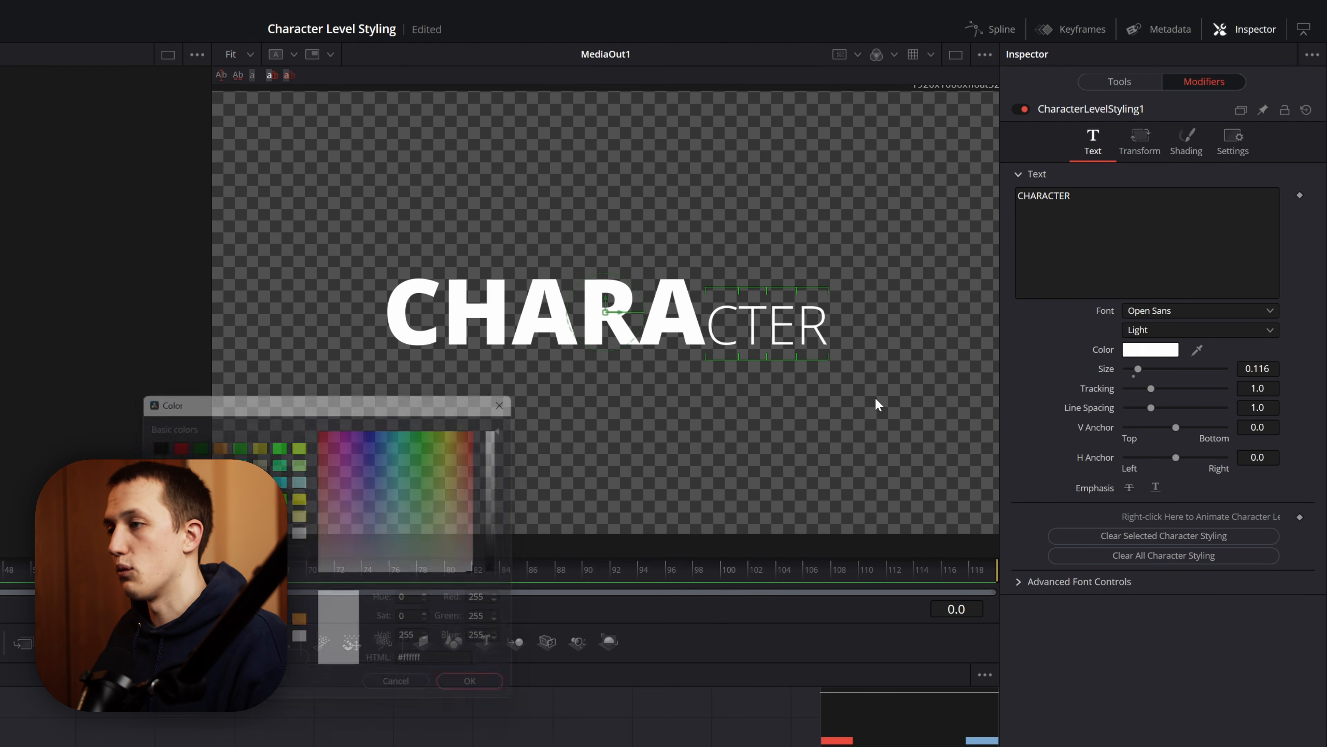
left_click_drag(450, 487, 431, 460)
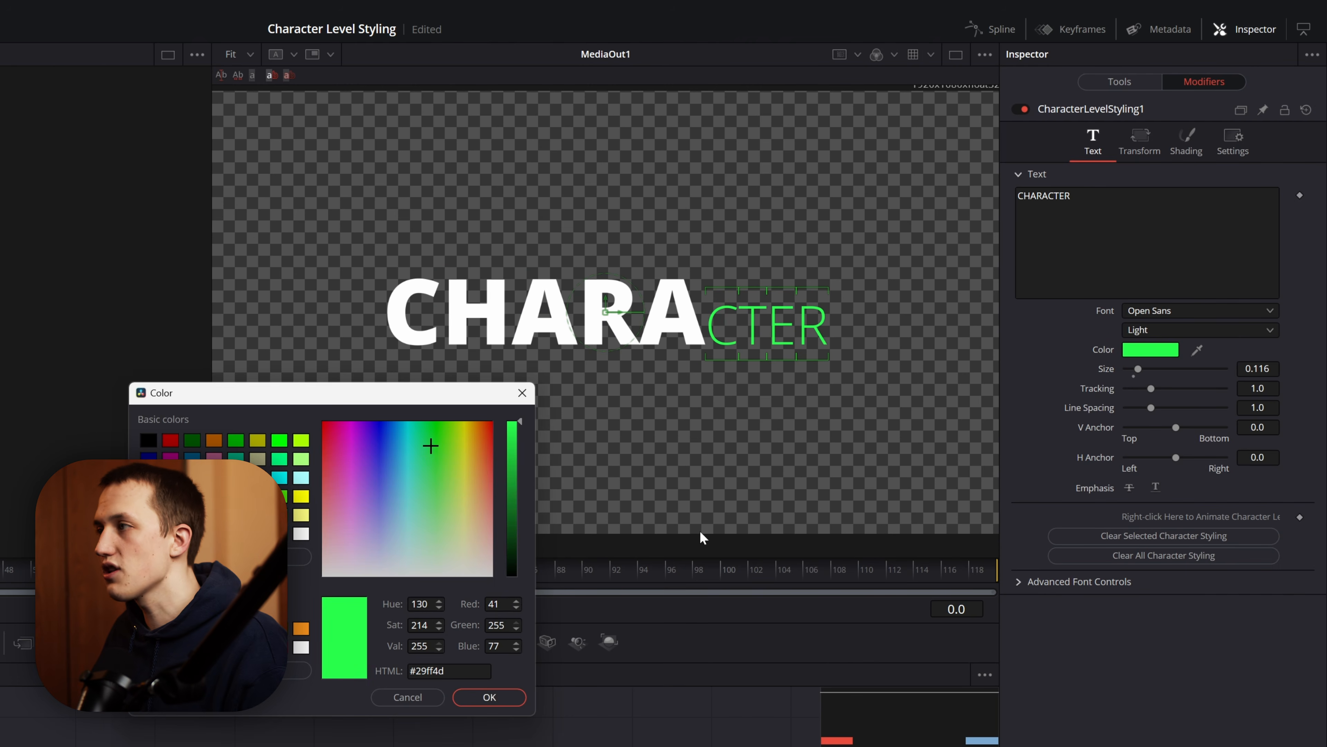
key("Return")
left_click(1141, 145)
left_click(1184, 142)
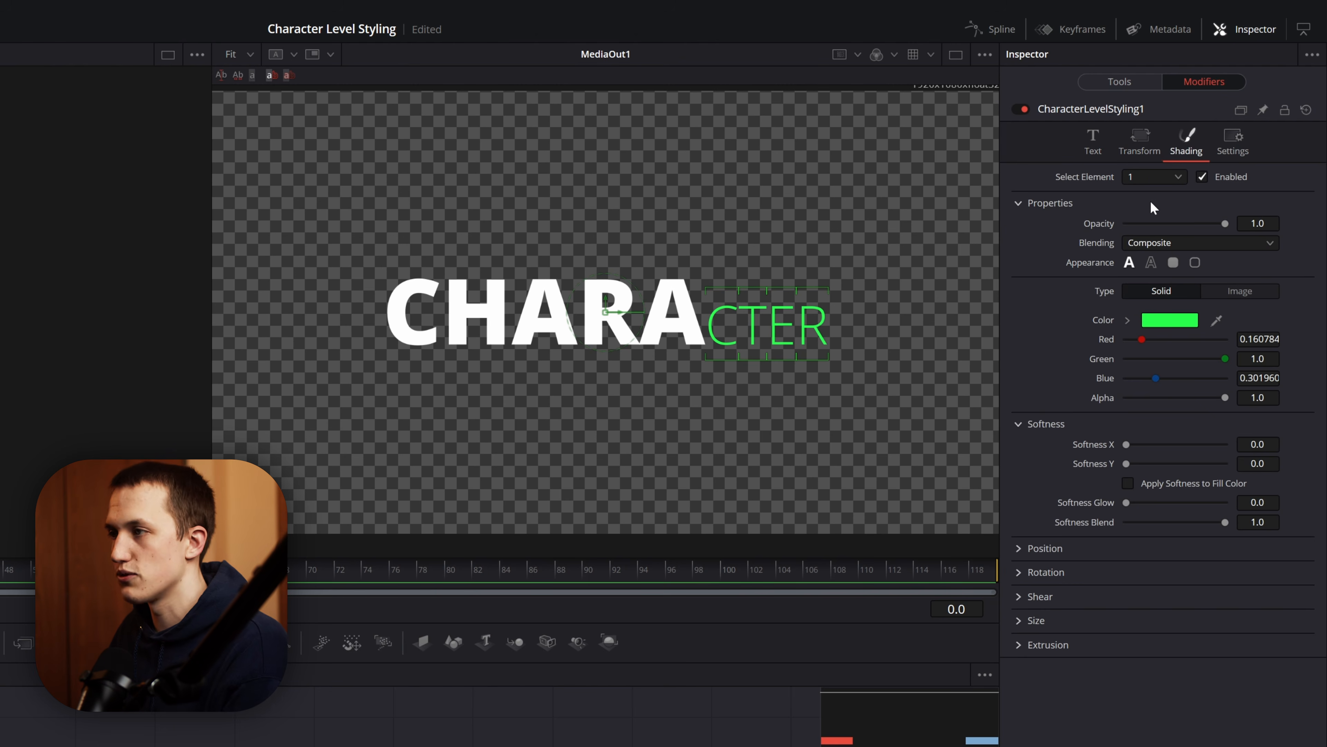
Select the adjacent letters A and C in the middle of the word and set their size to 0.299
left_click(720, 259)
left_click(687, 266)
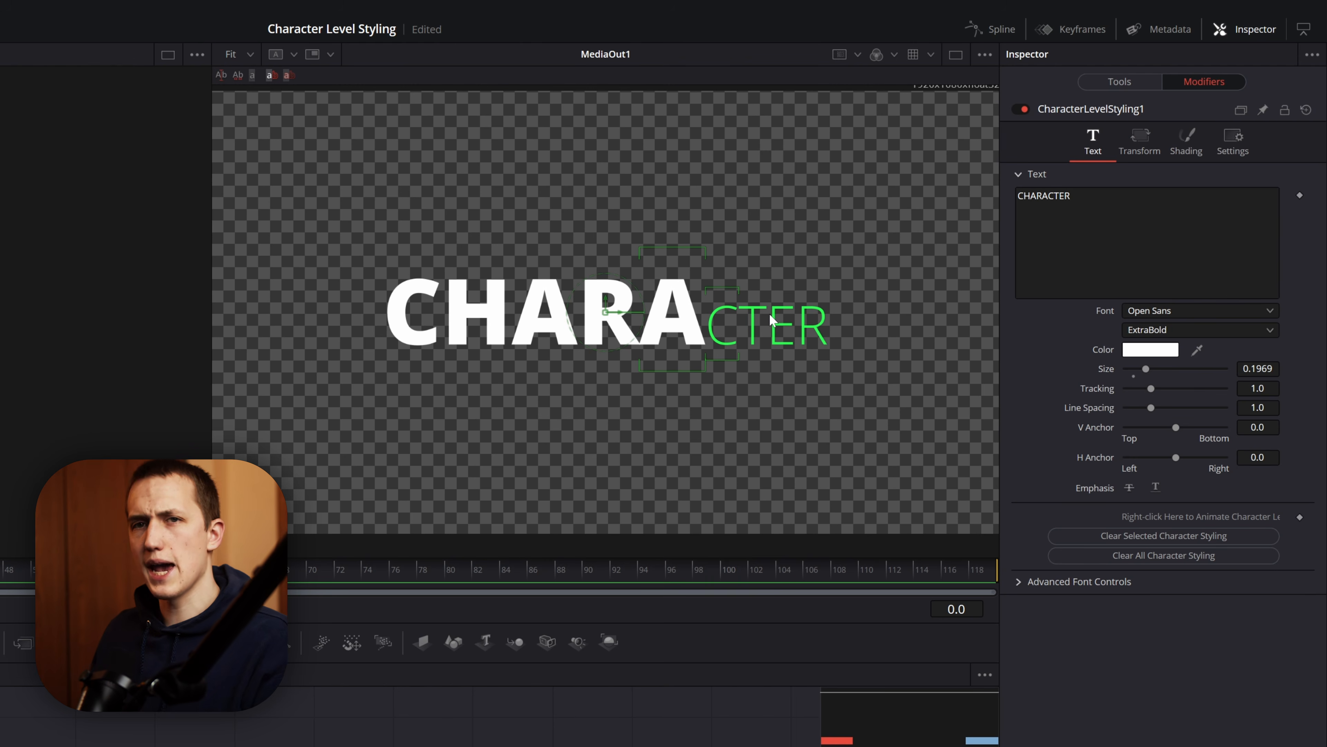
mouse_move(1257, 368)
left_mouse_down()
mouse_move(1244, 369)
mouse_move(1275, 368)
mouse_move(1247, 369)
mouse_move(1275, 368)
mouse_move(1259, 369)
left_mouse_up()
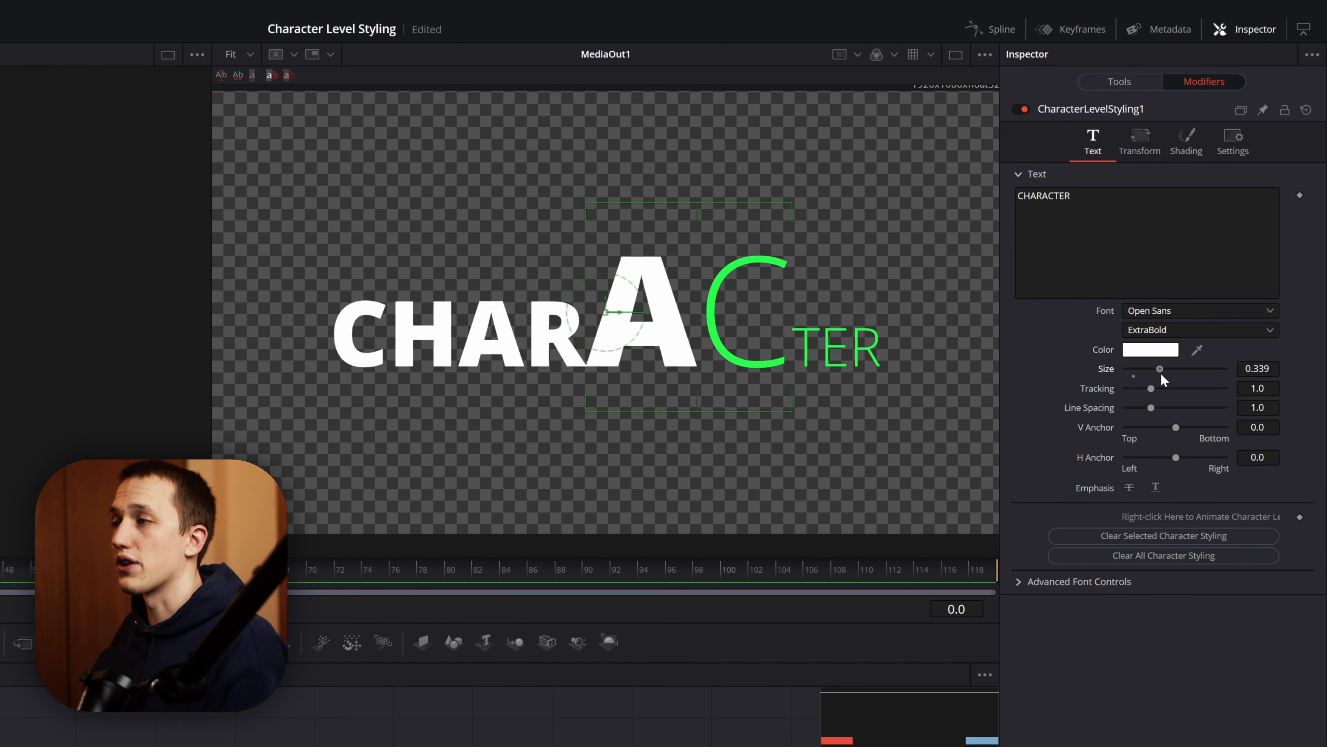
mouse_move(1161, 370)
left_mouse_down()
mouse_move(1181, 381)
mouse_move(1153, 355)
left_mouse_up()
Color the selected letters A and C white
left_click(1154, 355)
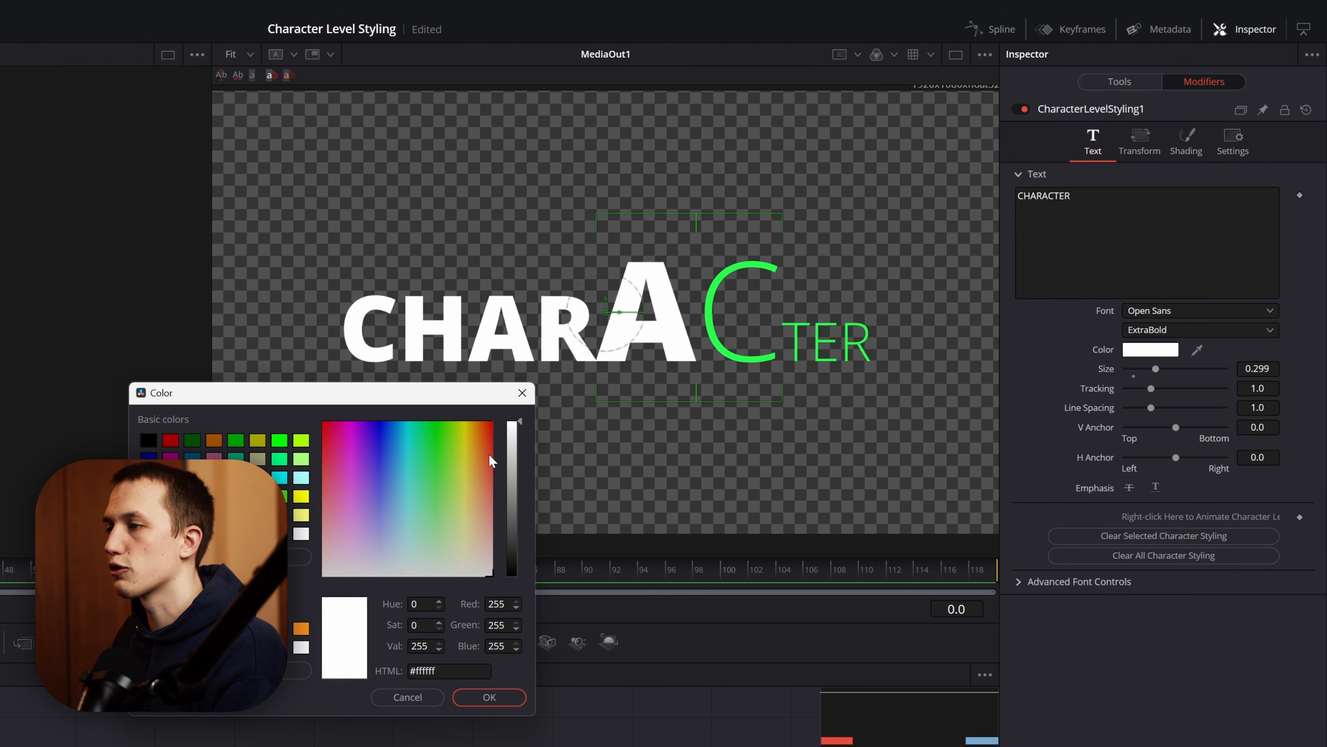
left_click_drag(438, 522, 439, 572)
left_click(489, 697)
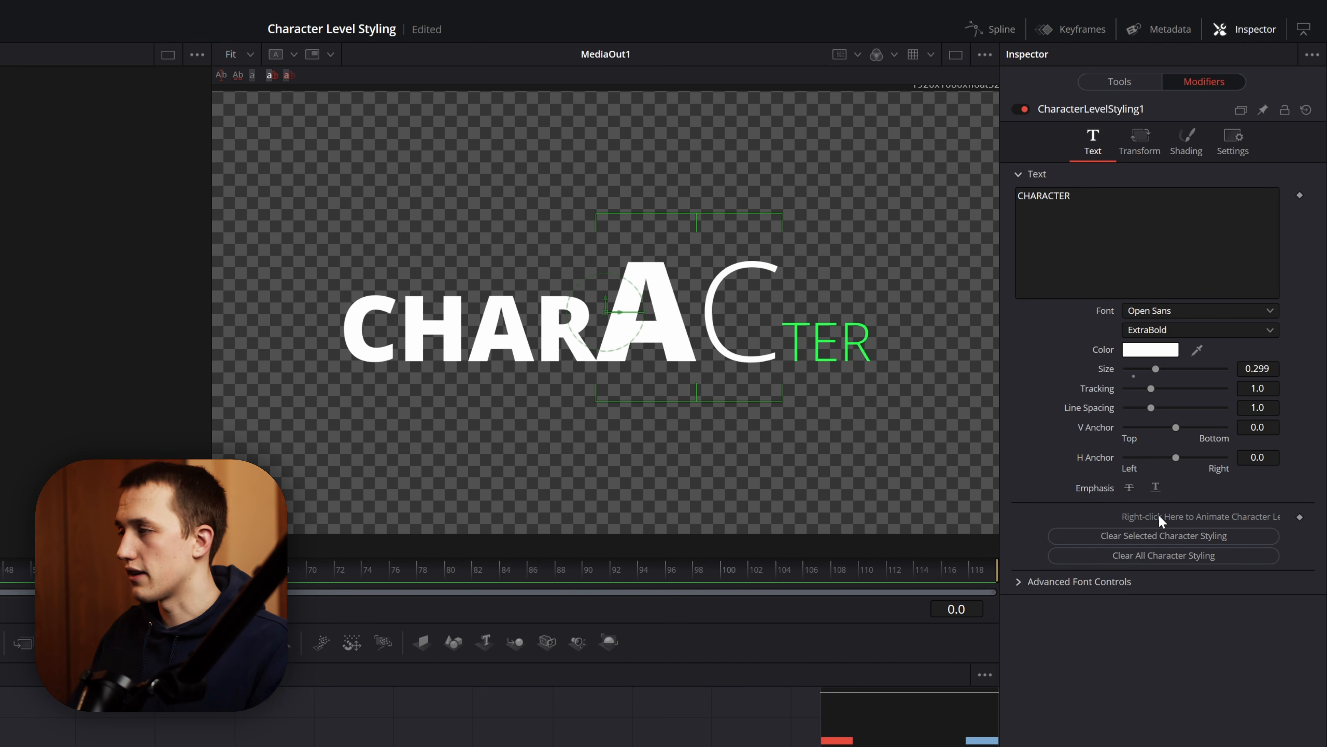
Clear the selected character styling of AC and of TER, and restyle TER in white Light at size 0.075
left_click(1146, 536)
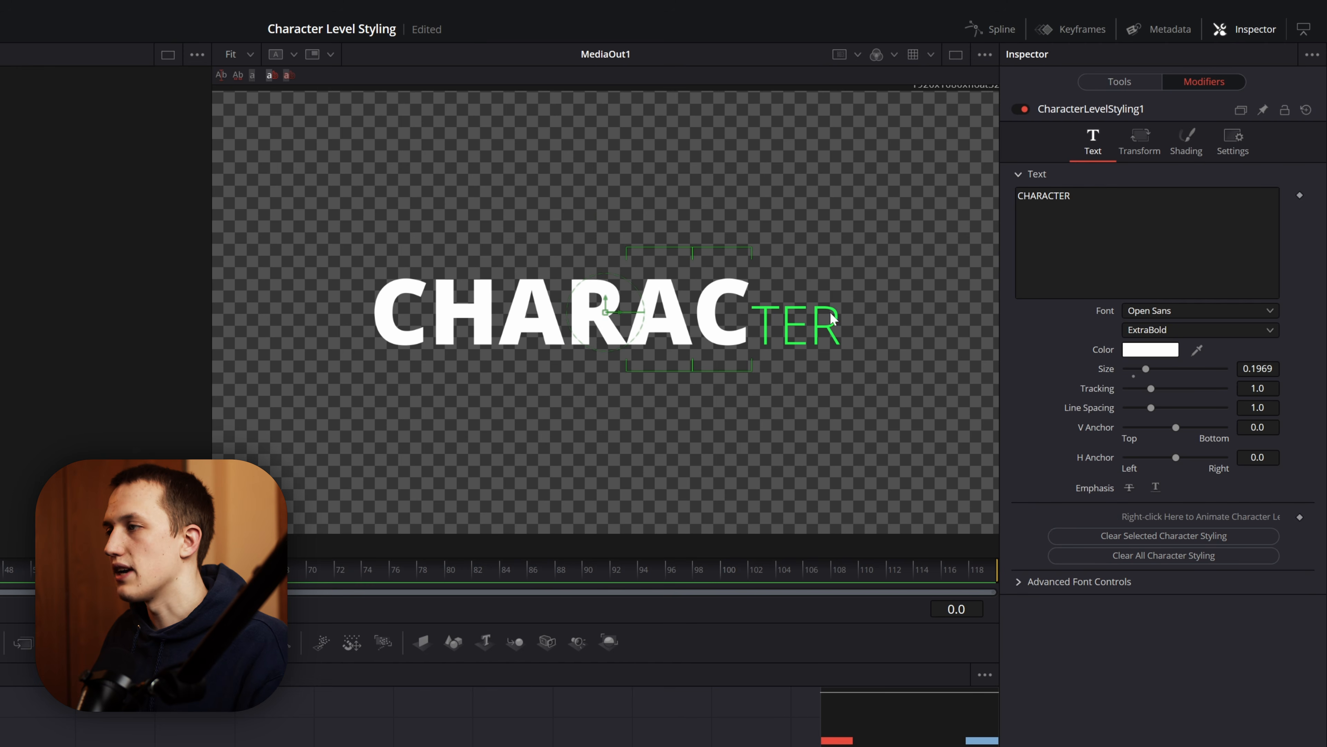
left_click(809, 328)
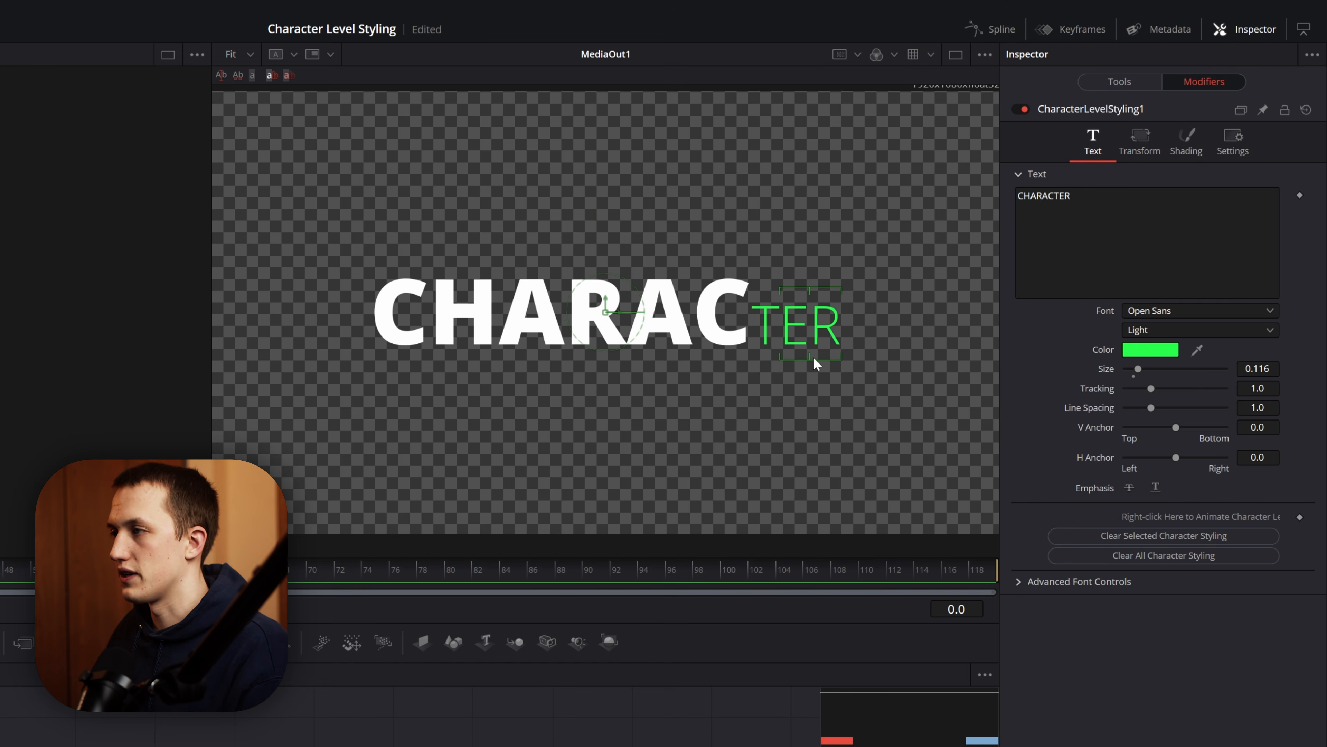
left_click(1147, 535)
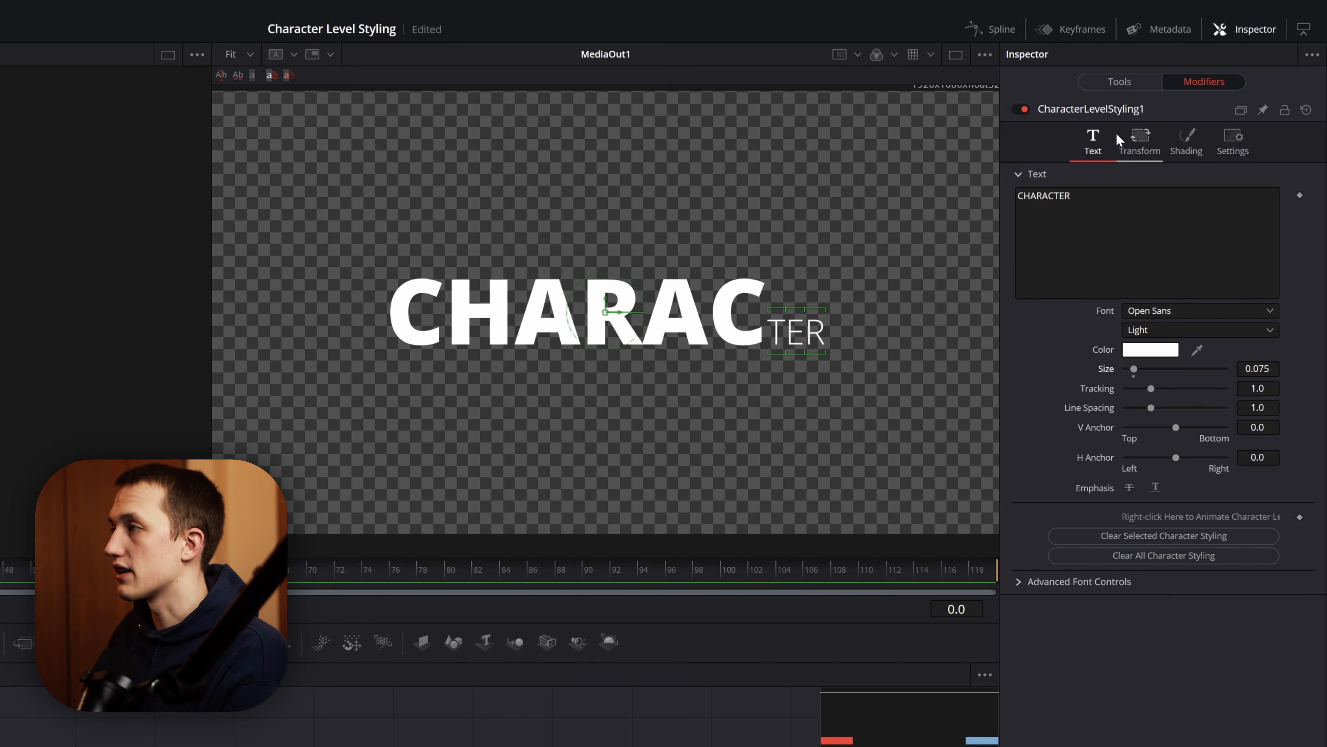
Adjust the overall size of the Text1 tool, first to 0.2559 and finally to 0.1772
left_click(1120, 81)
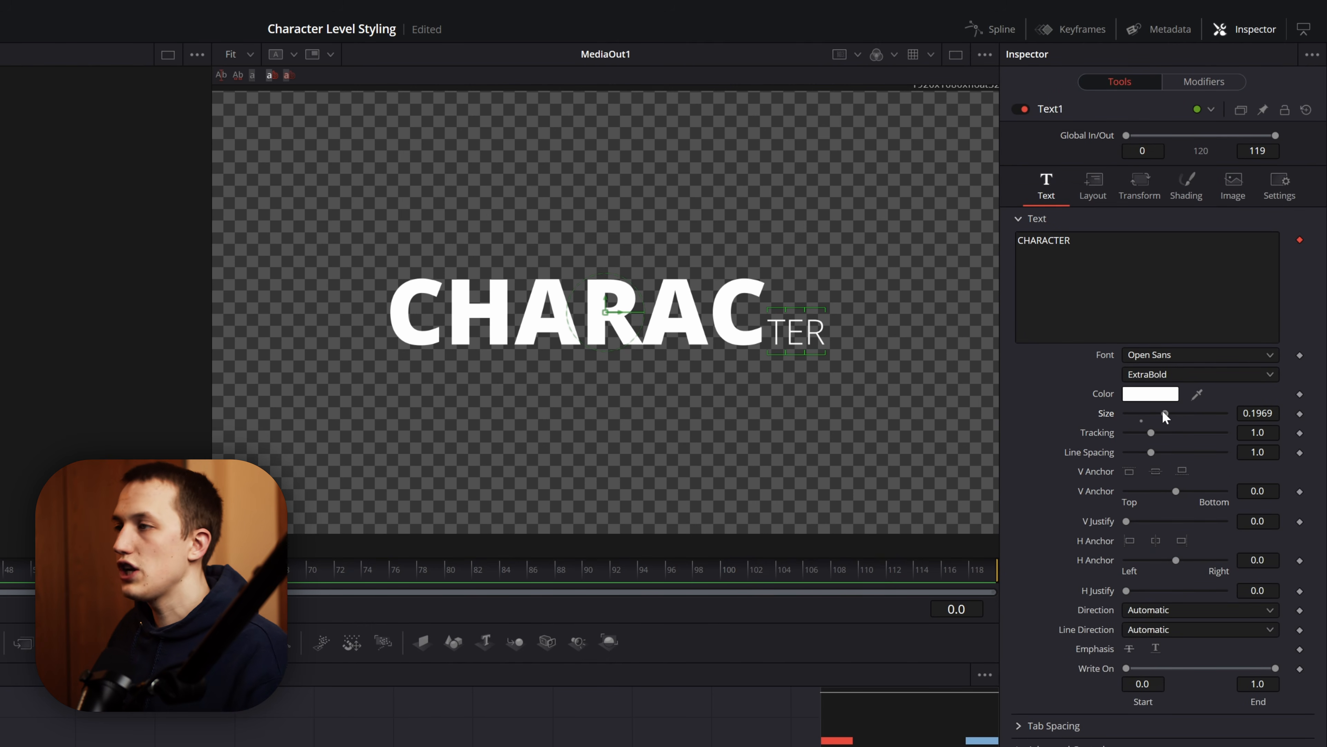
mouse_move(1164, 416)
left_mouse_down()
mouse_move(1135, 416)
mouse_move(1164, 416)
mouse_move(1145, 416)
mouse_move(1167, 431)
left_mouse_up()
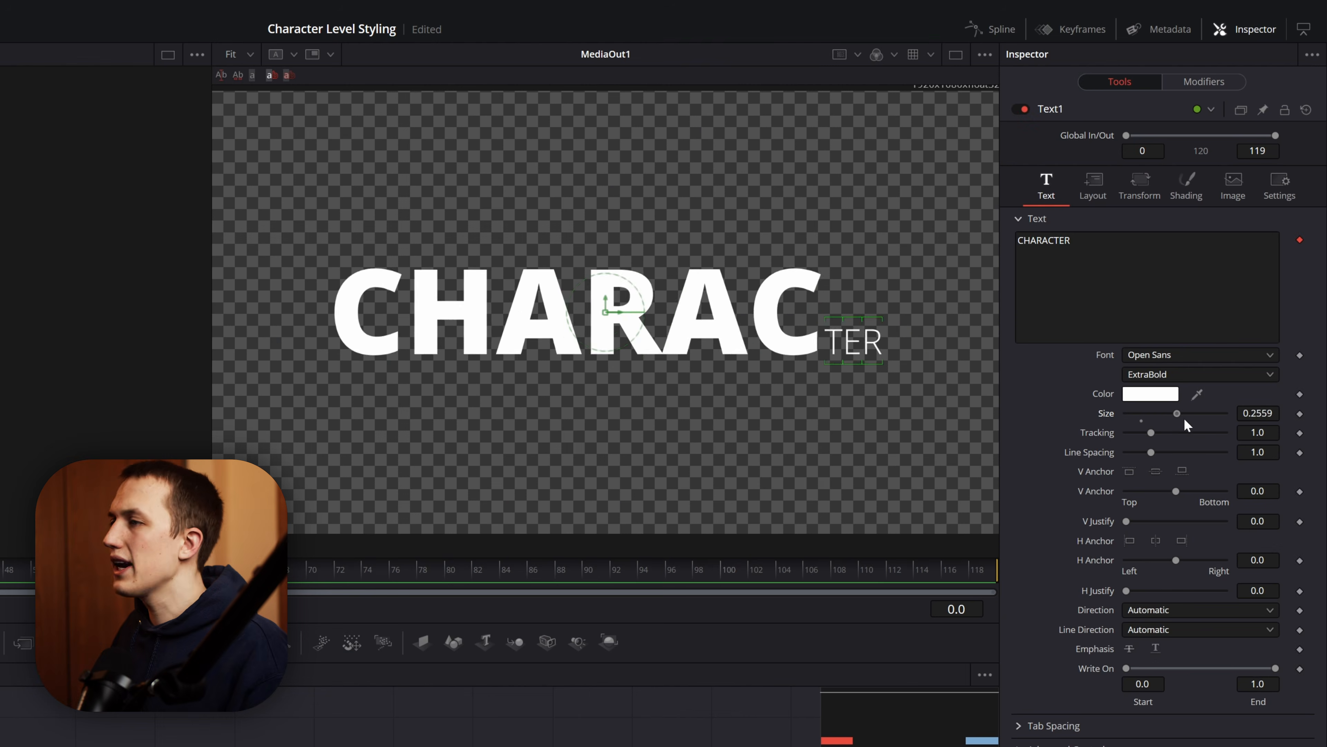
left_click_drag(1185, 425, 1169, 435)
Select the letters HAR in the character level styling modifier and set their size to 0.1032
left_click(1221, 85)
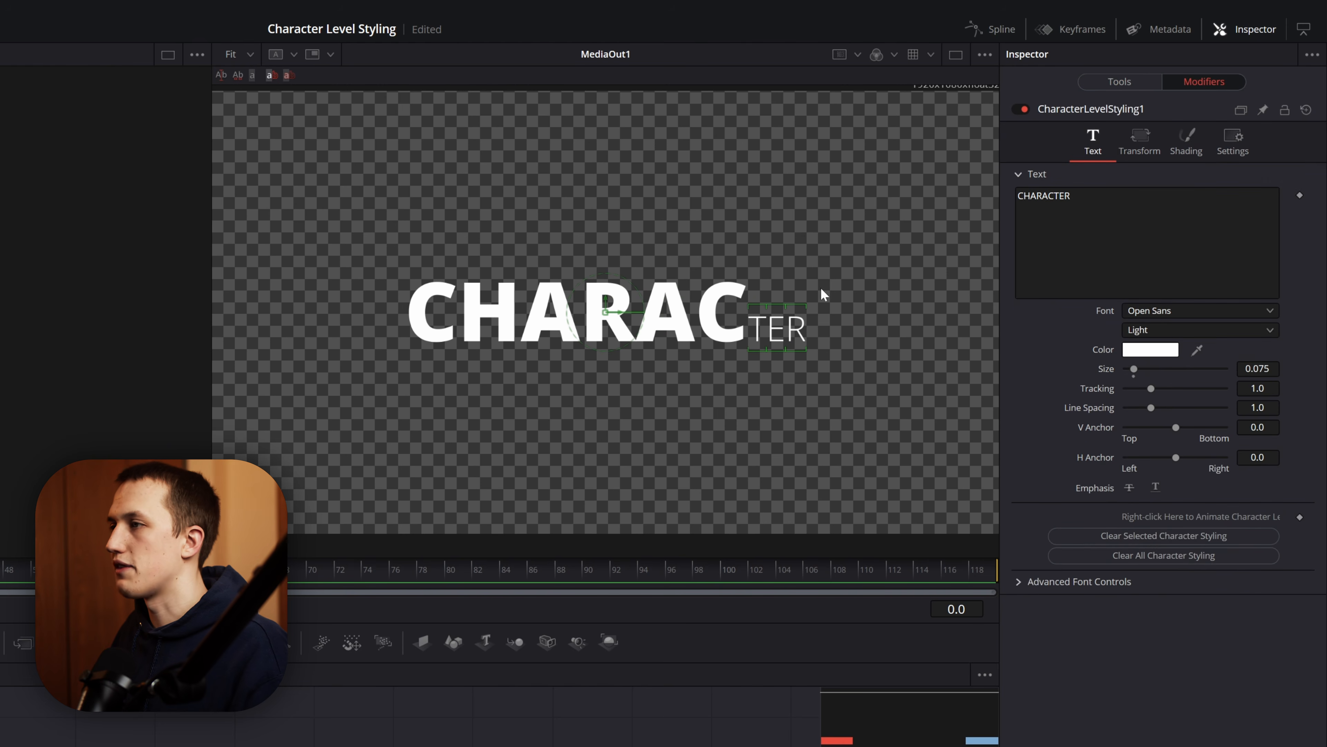
left_click_drag(498, 252, 564, 325)
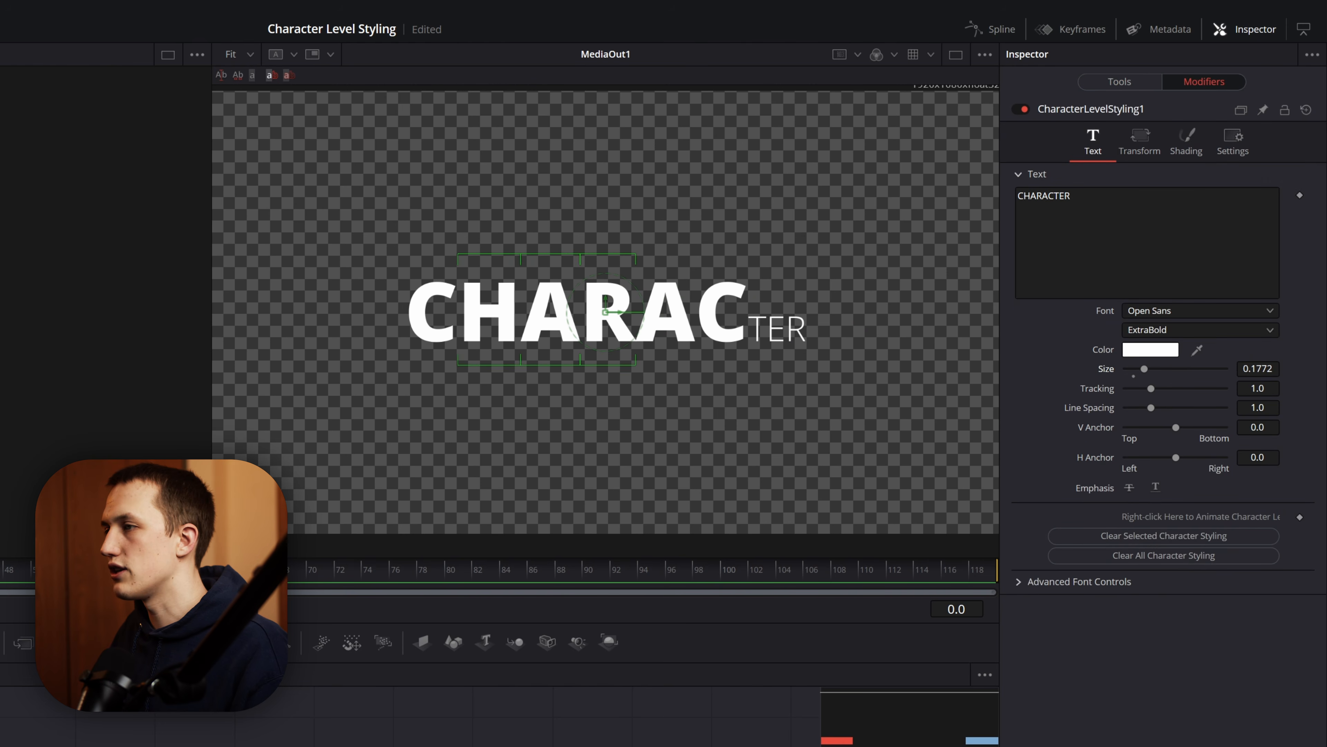
mouse_move(1258, 368)
left_mouse_down()
mouse_move(1223, 368)
mouse_move(1247, 368)
left_mouse_up()
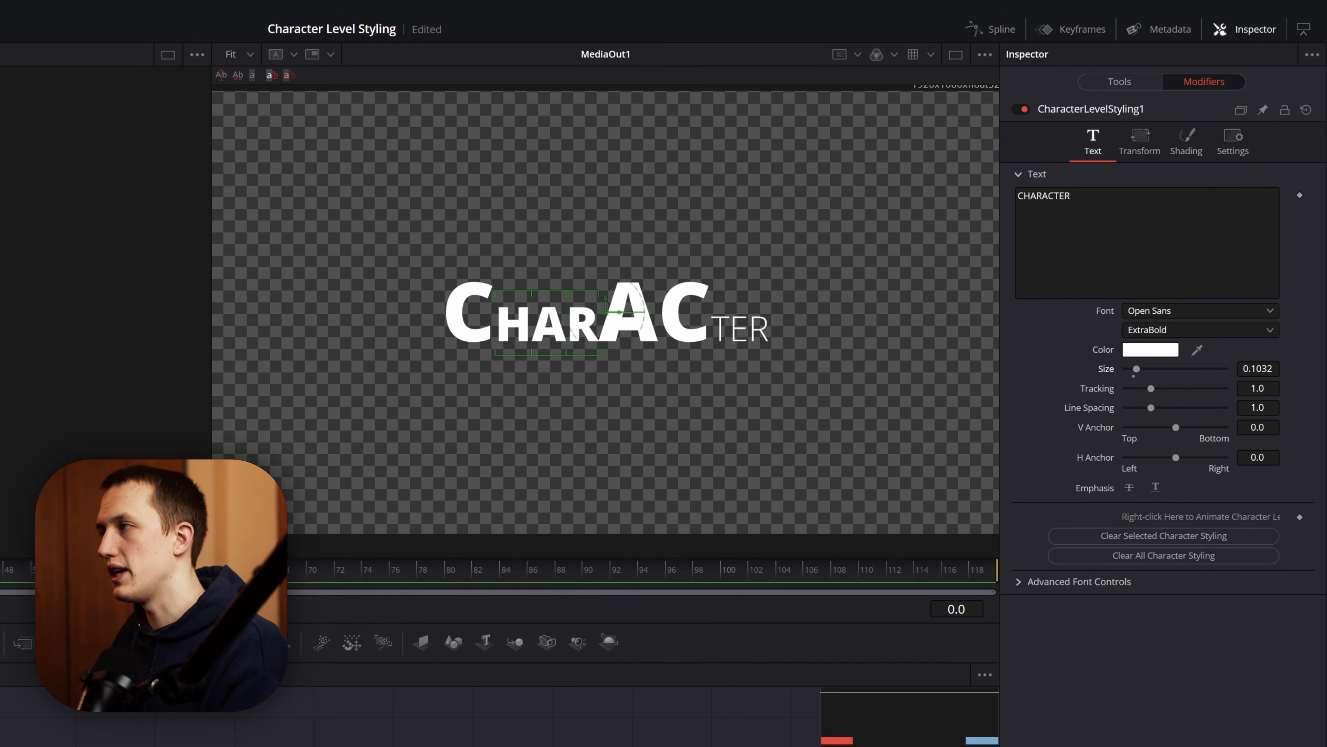
Set the overall size of the Text1 tool to 0.3268 and keep its font style at ExtraBold
left_click(1119, 82)
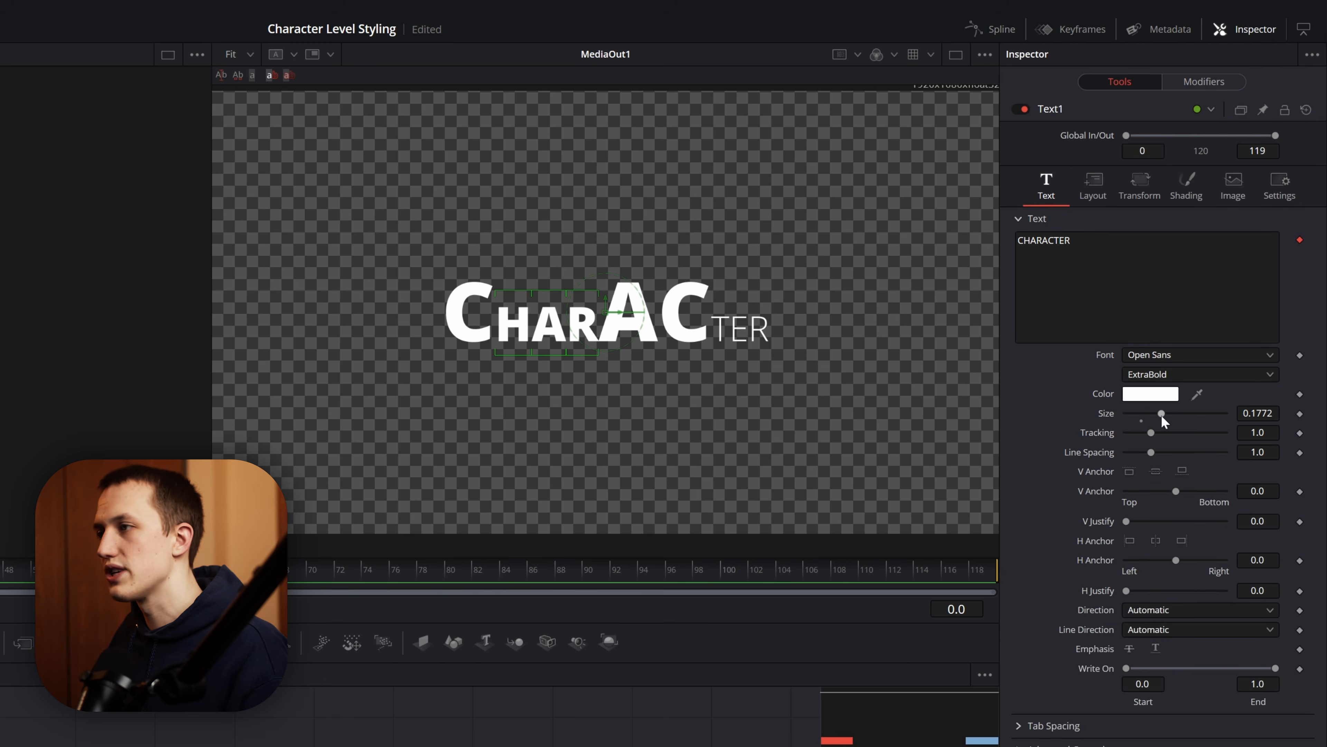
left_click_drag(1163, 421, 1194, 449)
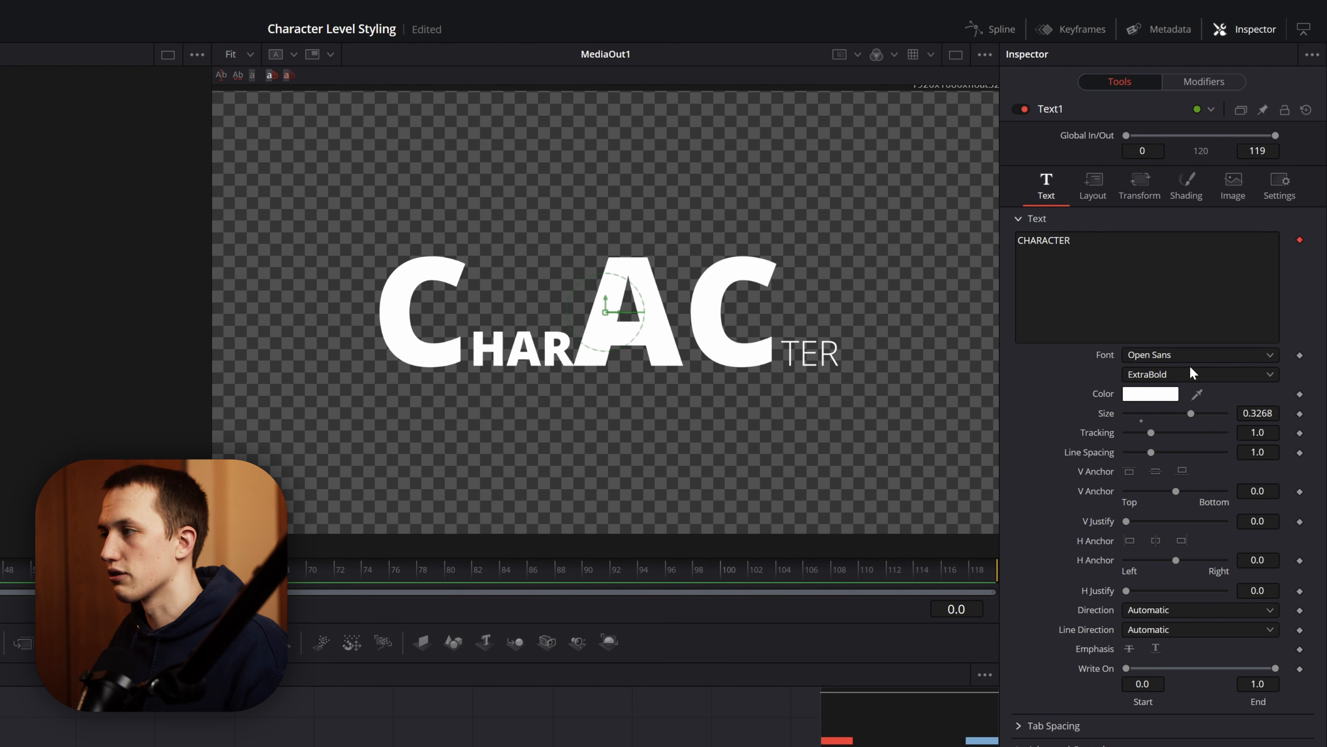
left_click(1177, 375)
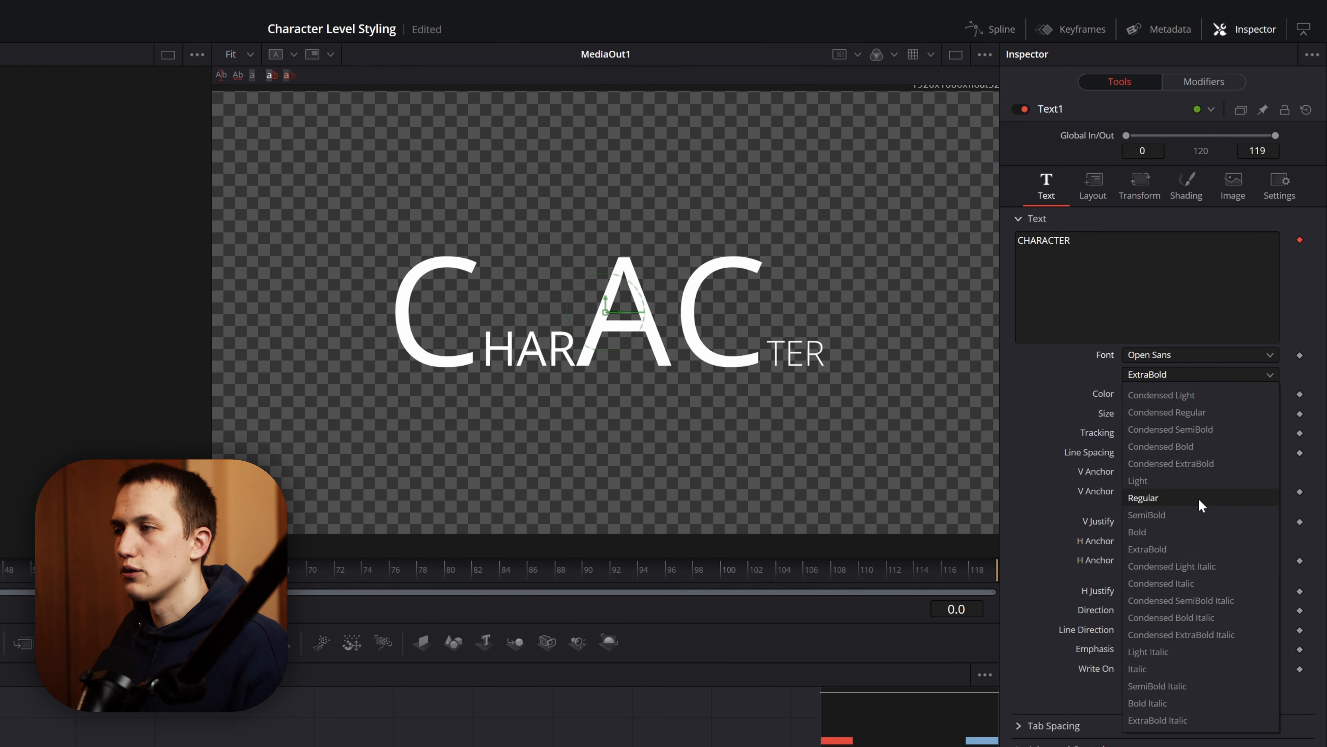
left_click(1180, 549)
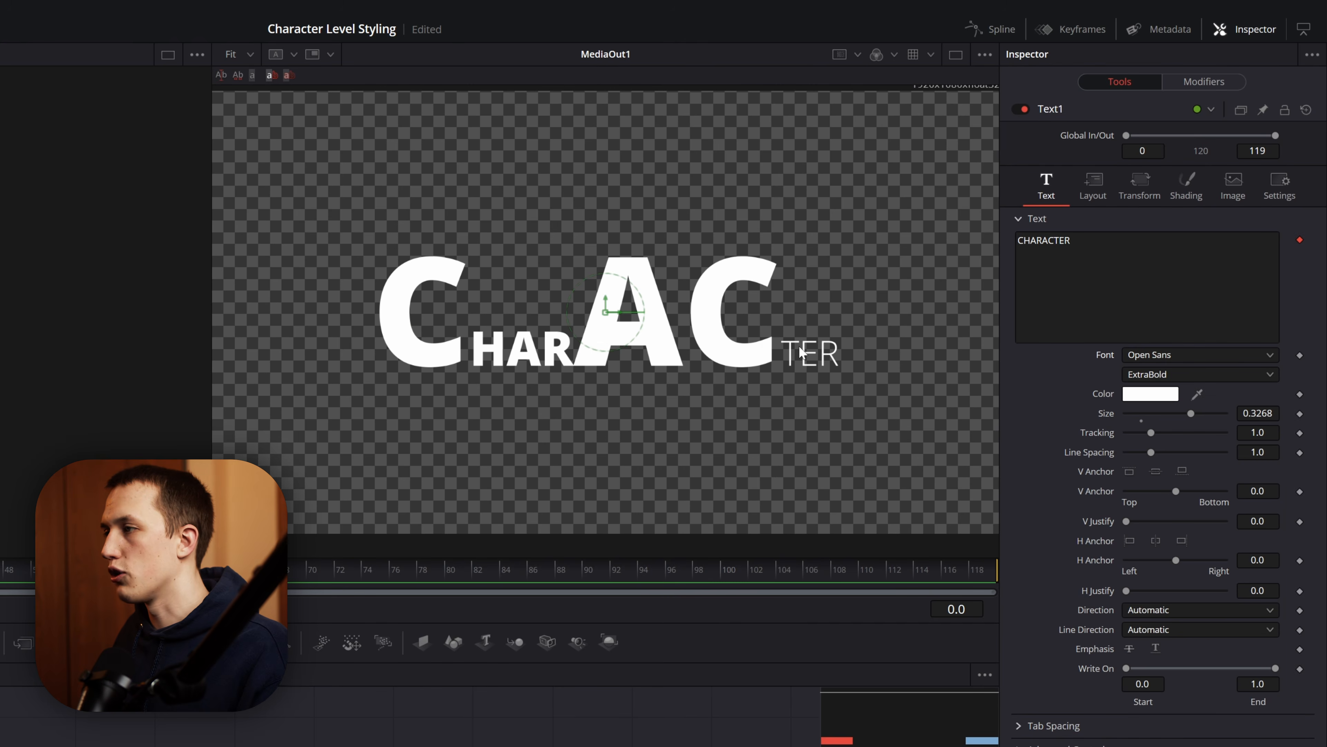
Select the letters TER and clear all character styling from the text
left_click(810, 352)
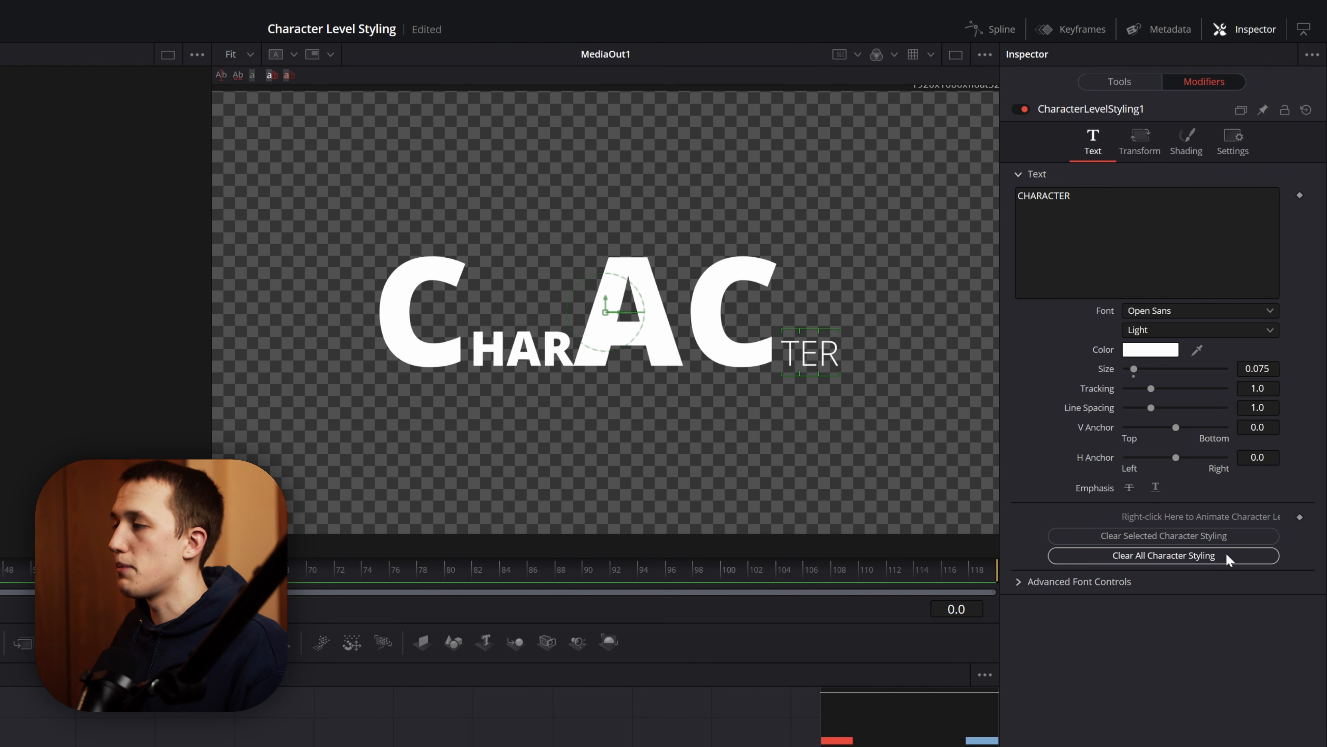
left_click(1211, 546)
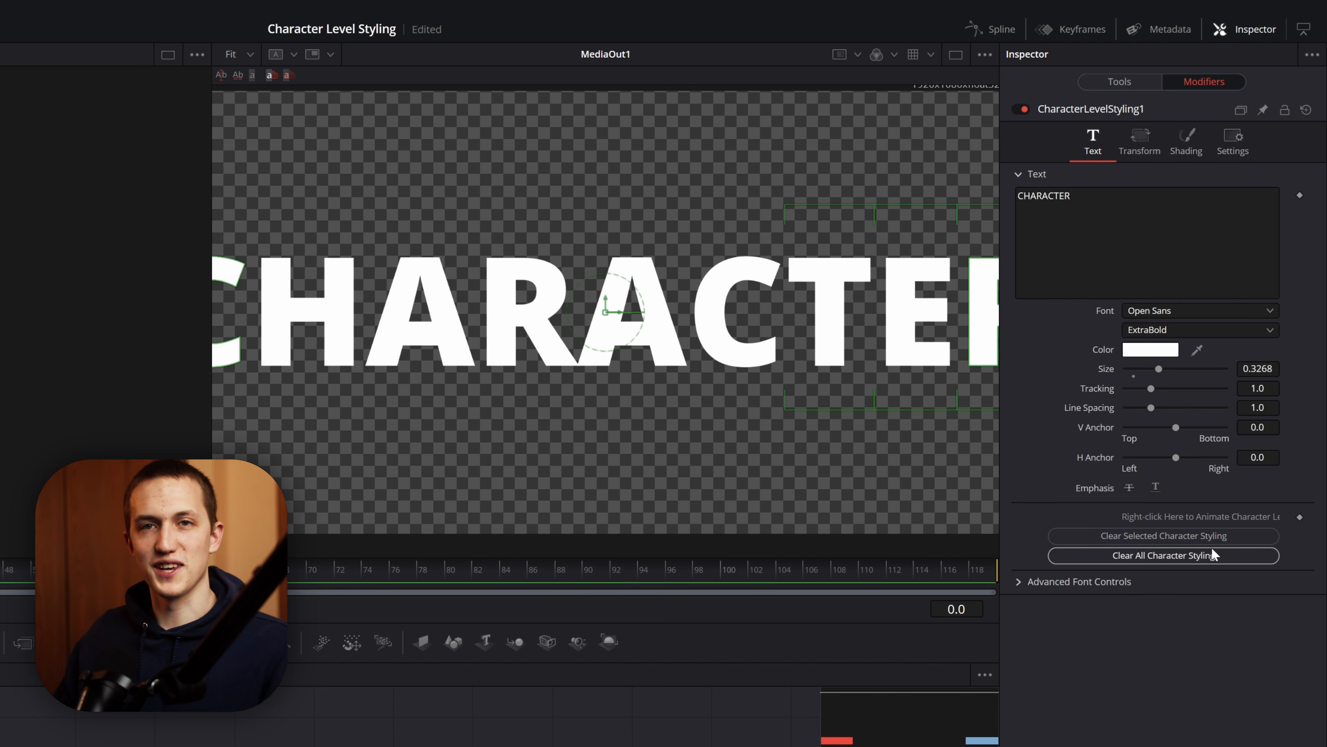
left_click(1225, 538)
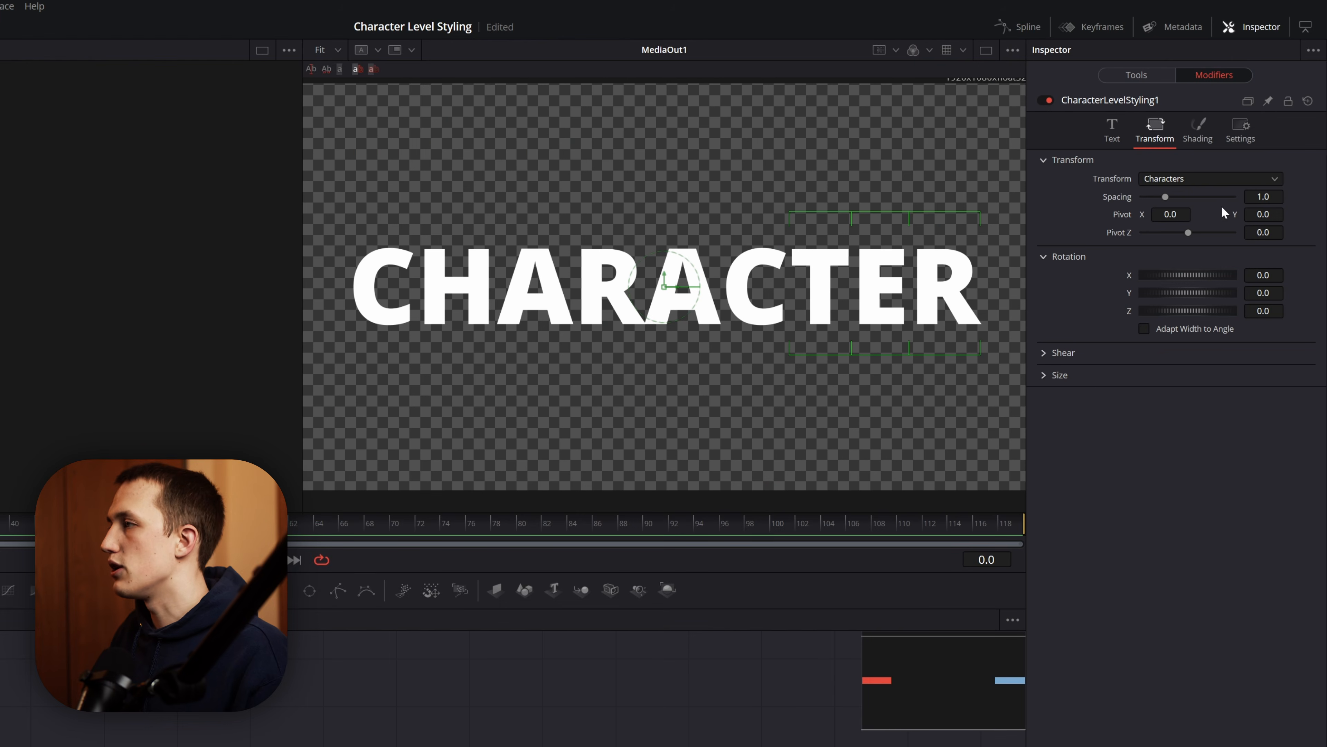
Set the shading Y offset of the letters TER to -0.192 and rotate them about the Z axis
left_click(1206, 121)
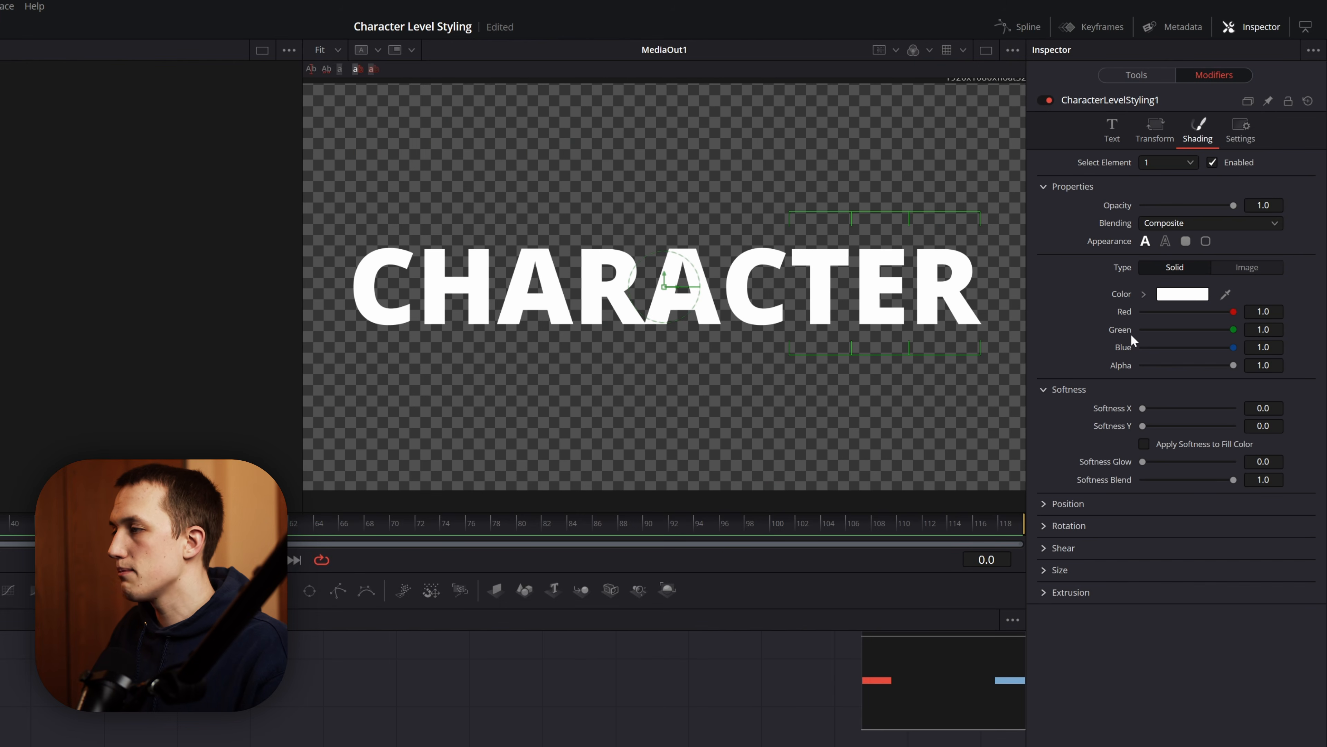
left_click(1046, 503)
left_click_drag(1263, 549, 1115, 598)
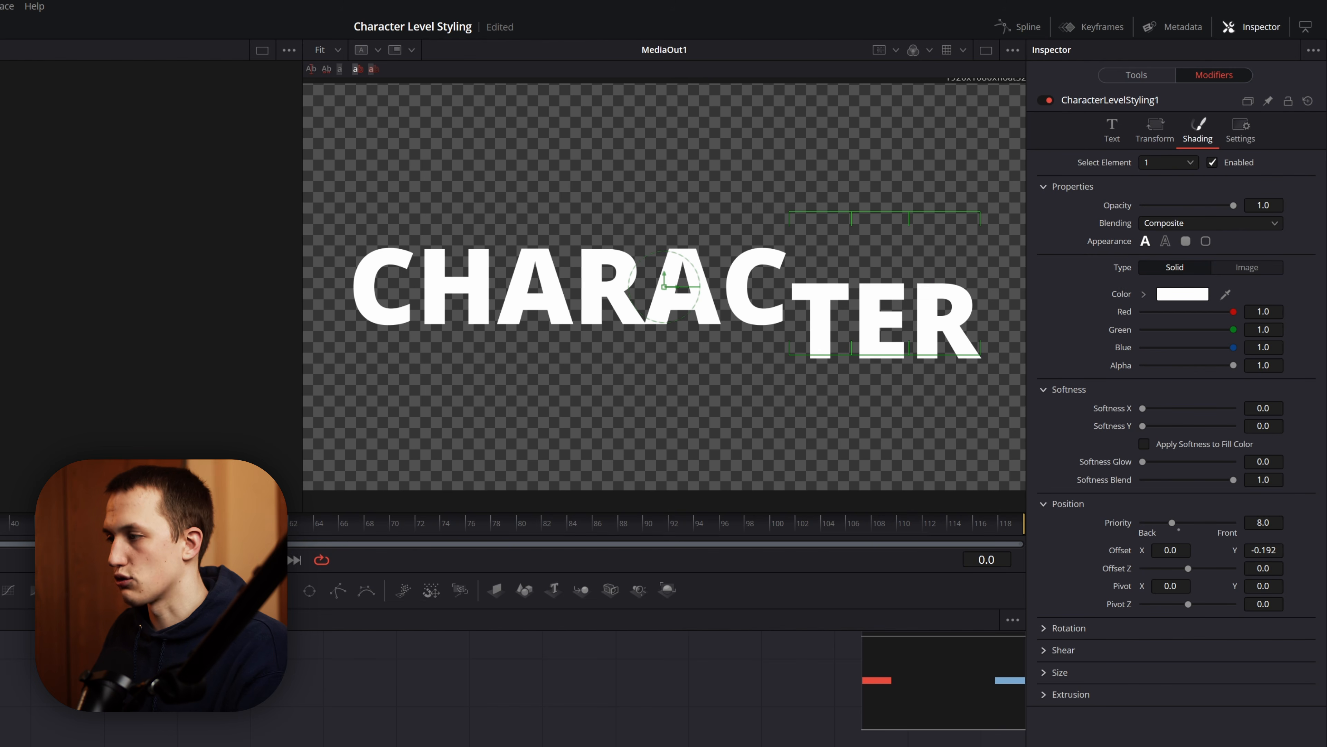
left_click(1045, 628)
left_click_drag(1210, 680, 1185, 685)
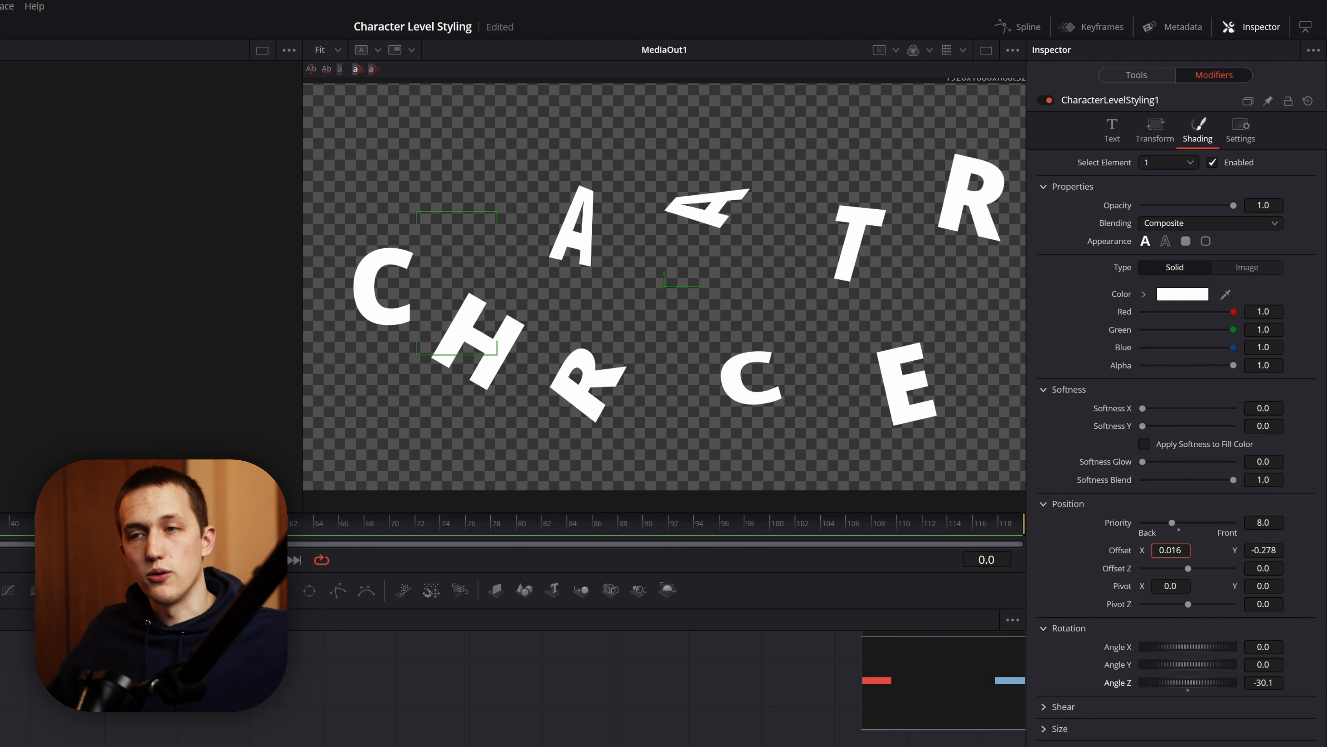
Select all the scattered letters and add a character level styling keyframe at frame 0
left_click(293, 534)
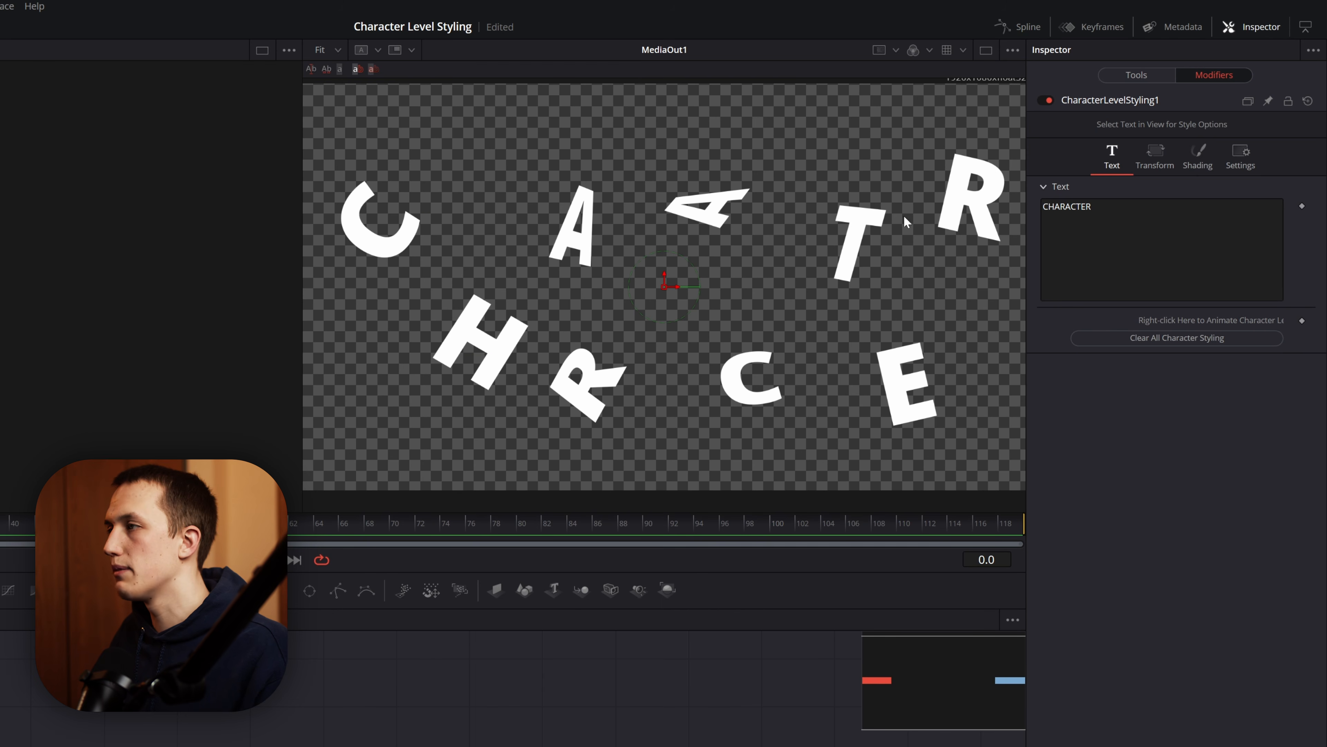
left_click_drag(1011, 116, 308, 463)
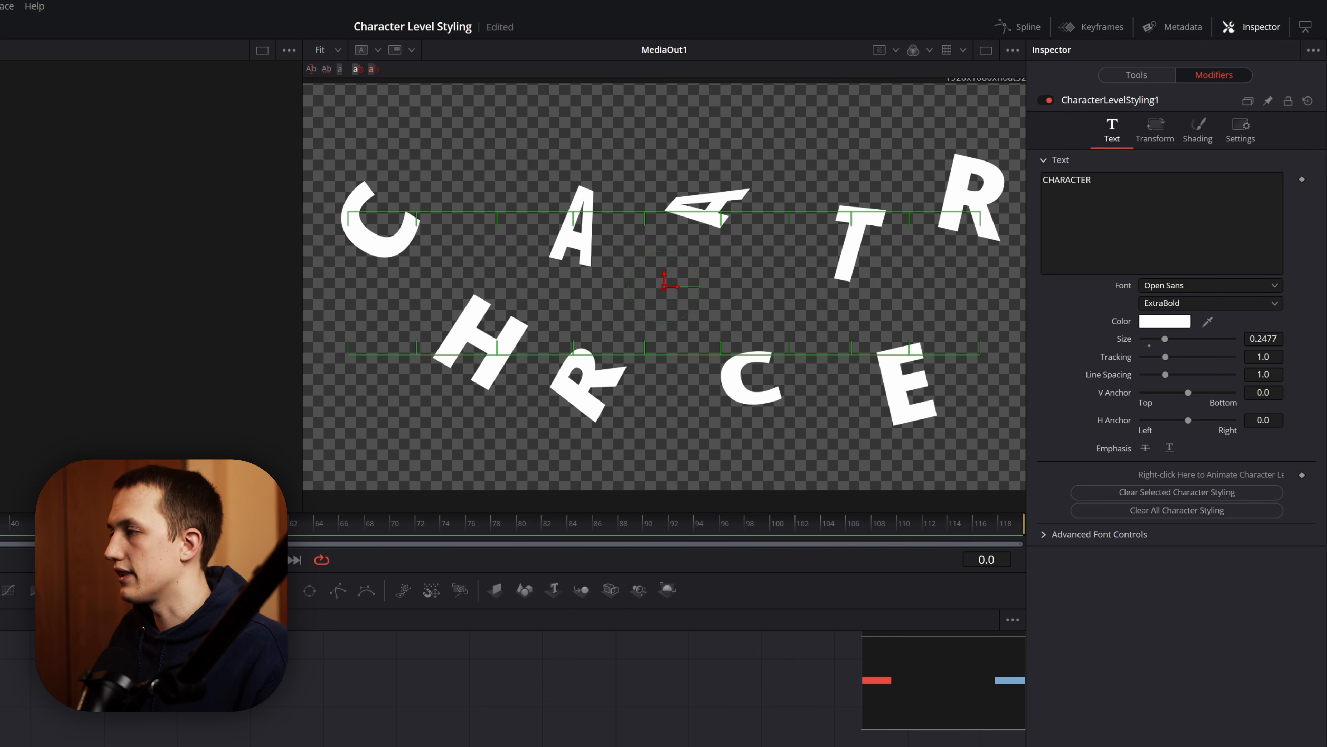
left_click(1303, 475)
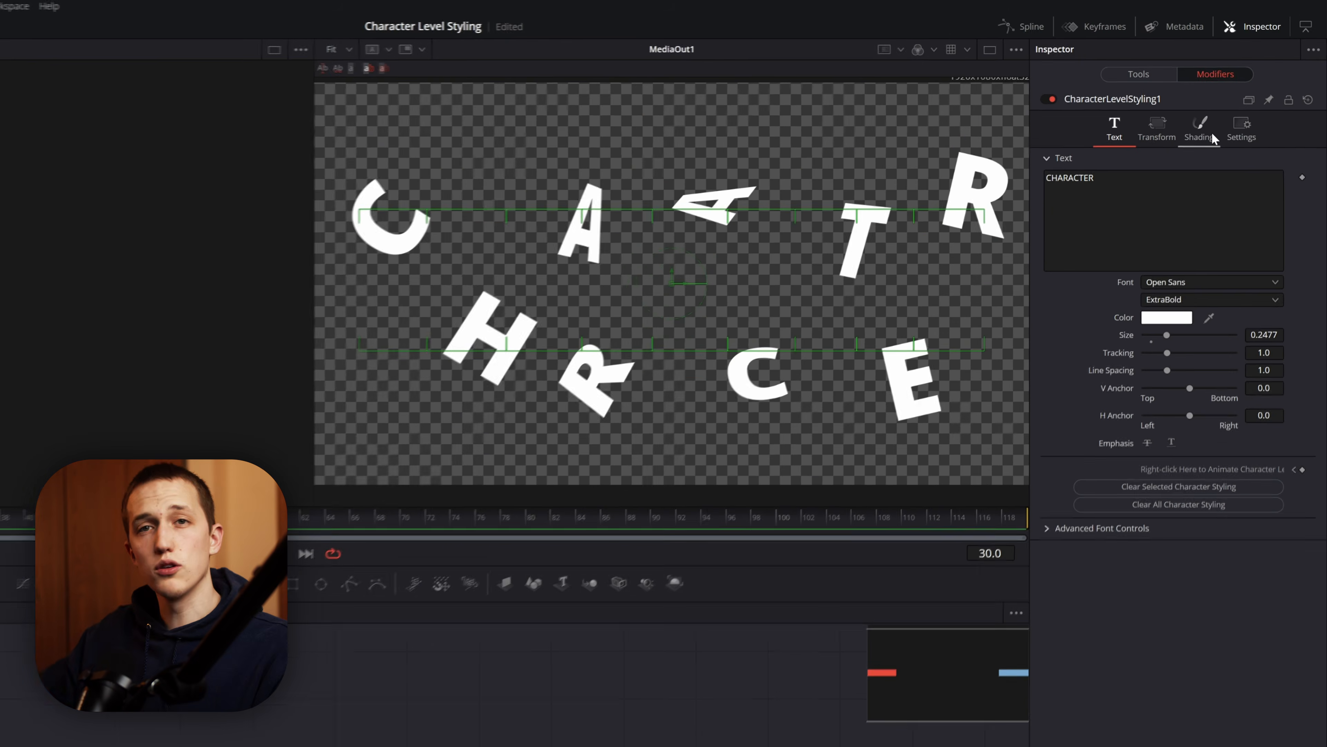
Reset the shading offset and Z angle of all letters at frame 30 and play back the animation from frame 0
left_click(1206, 129)
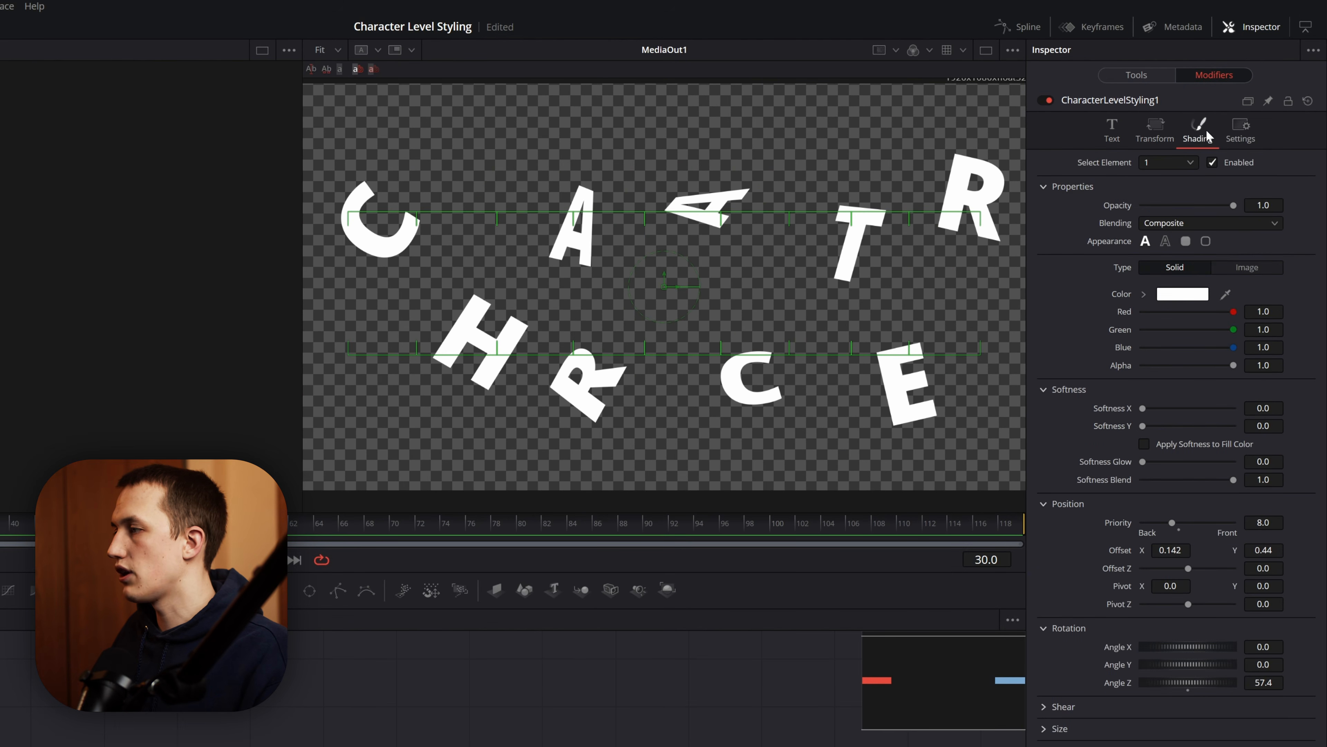
double_click(1126, 549)
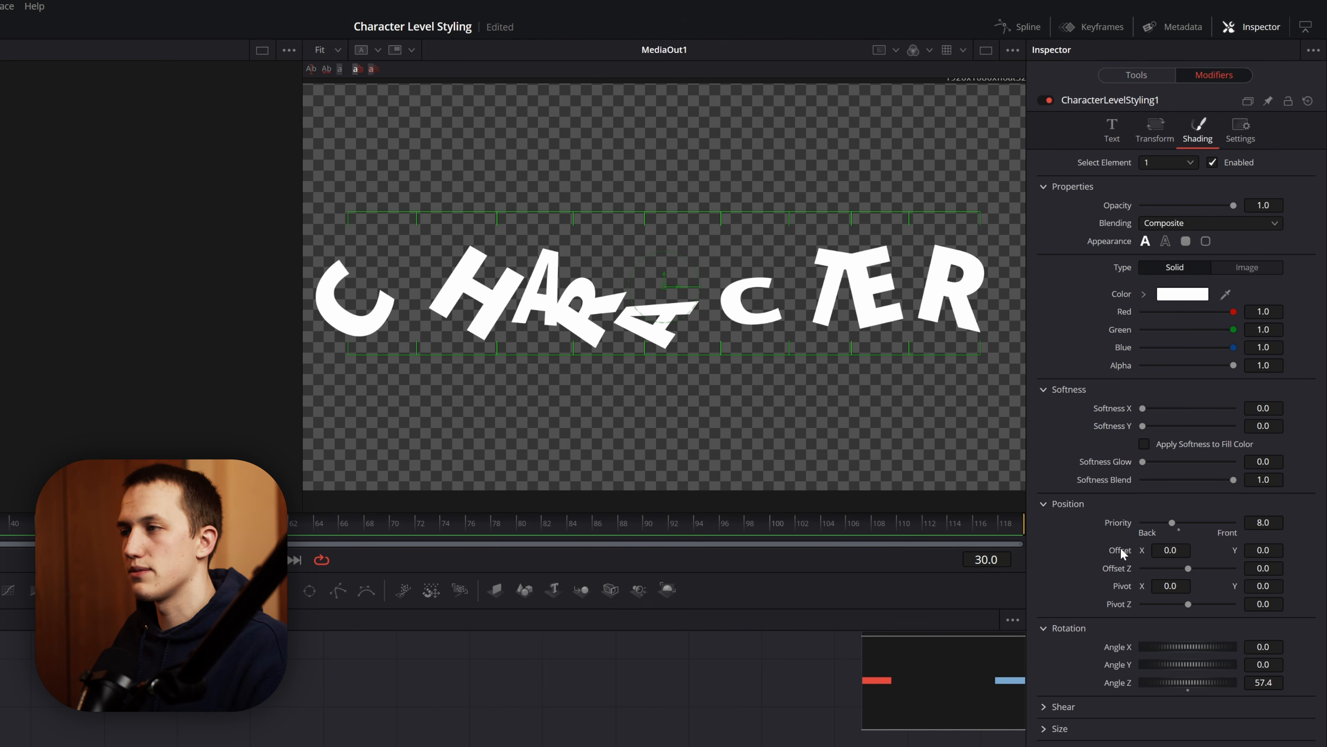
double_click(1125, 682)
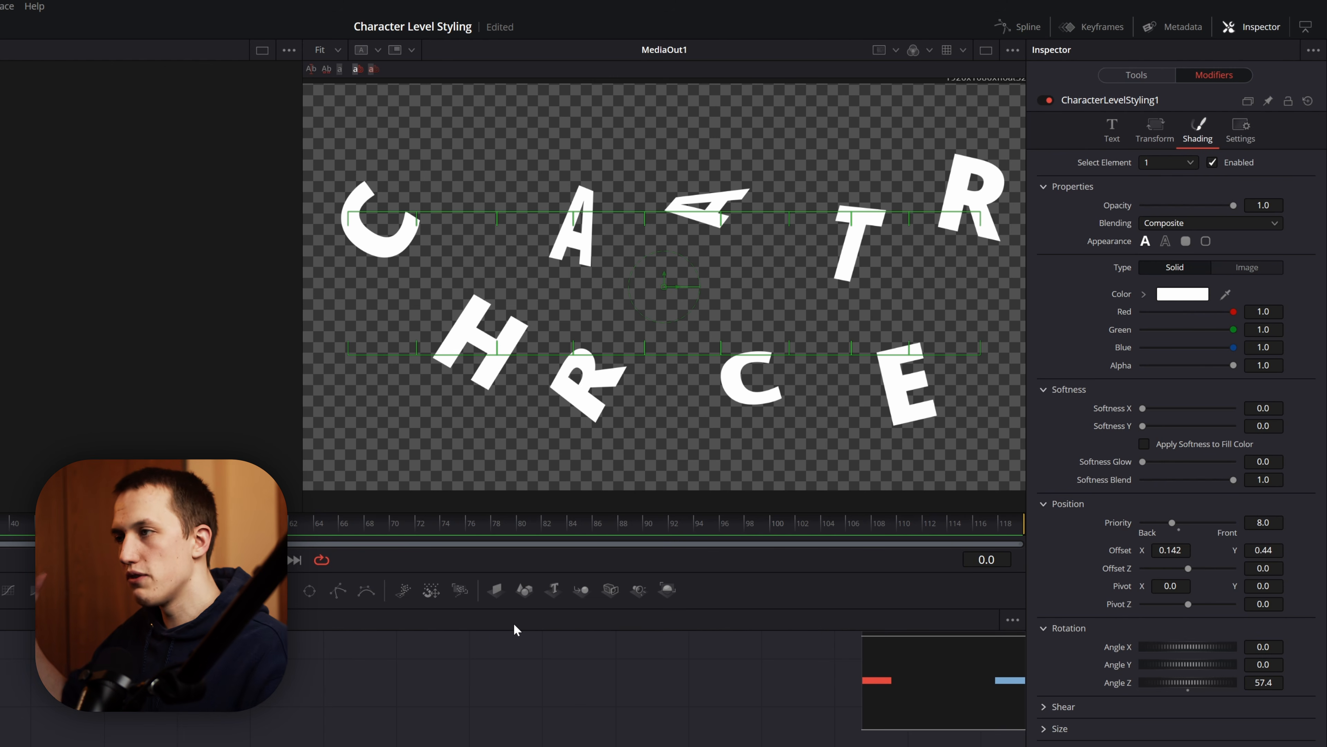
key("space")
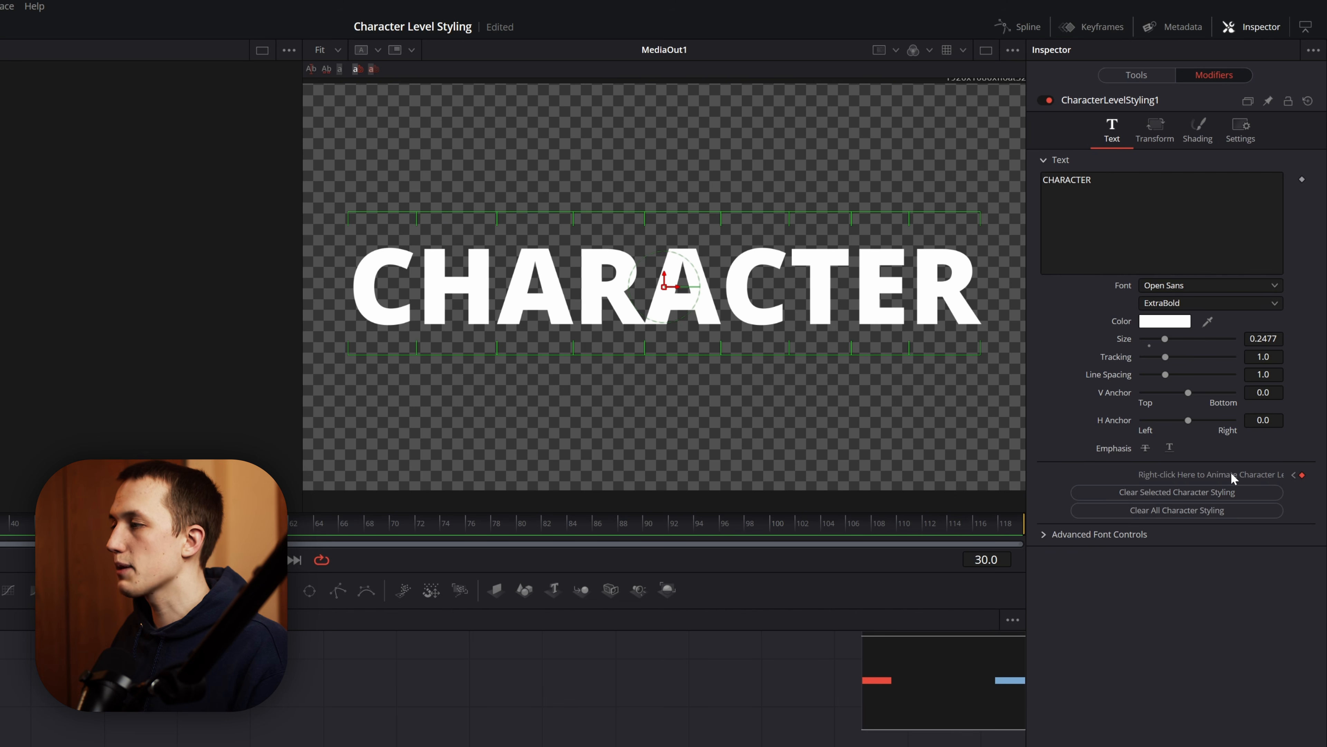
Remove the existing character level styling animation and set a fresh styling keyframe at frame 30
right_click(1232, 471)
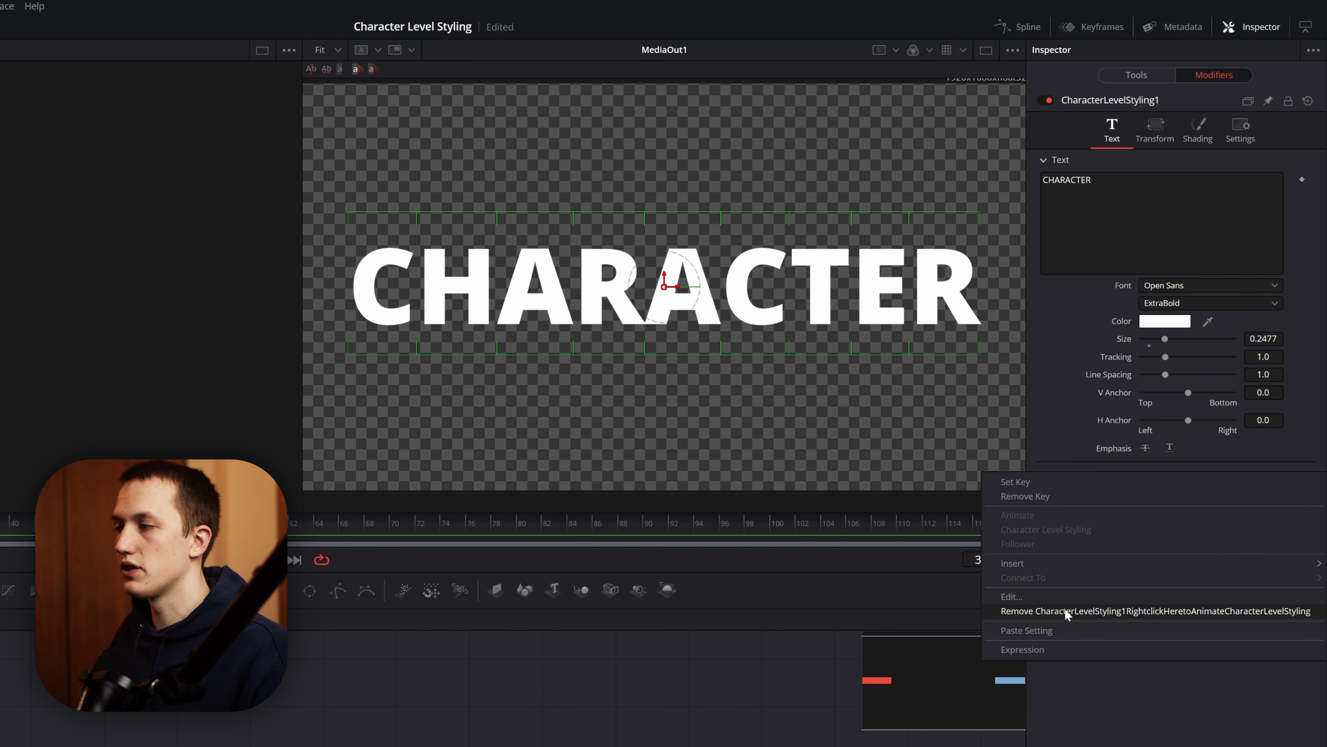
left_click(1076, 611)
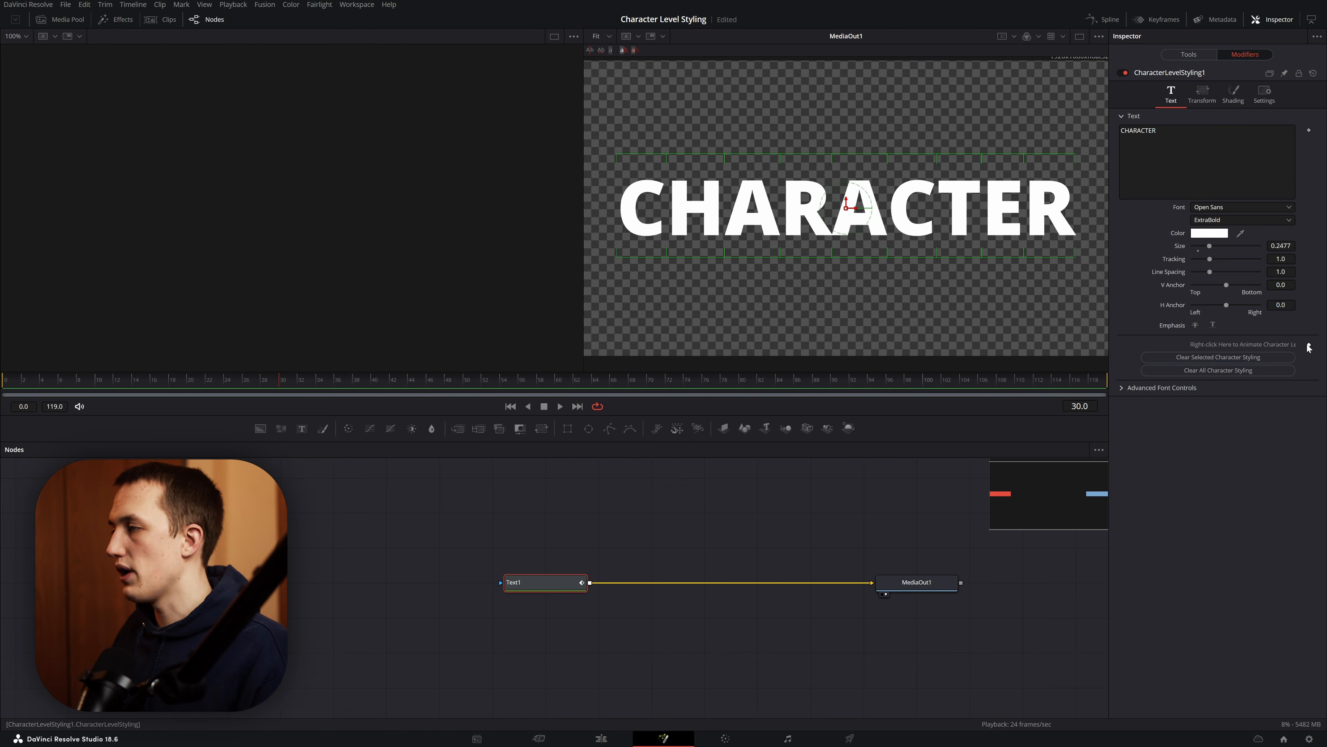
left_click(1309, 345)
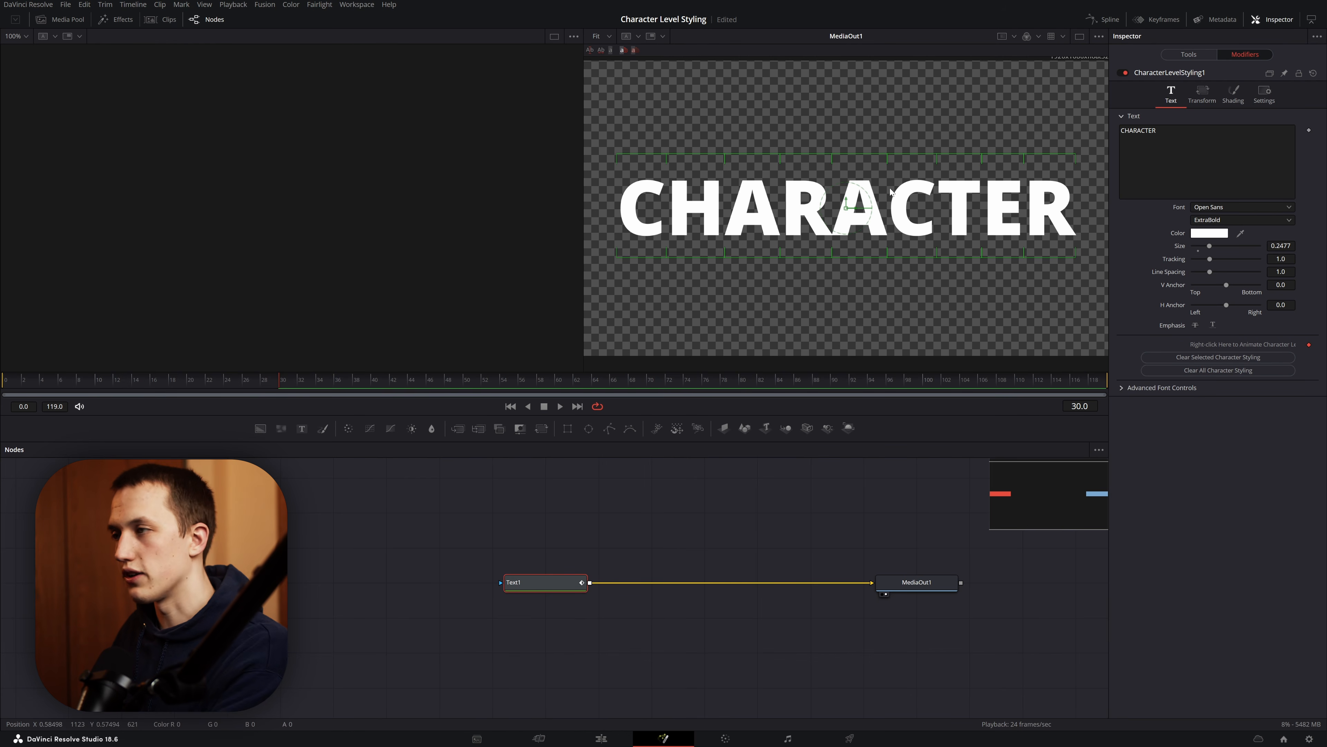
At frame 0, rotate all the characters to X 26.1, Y 70.4 and Z -39.1
left_click(1203, 95)
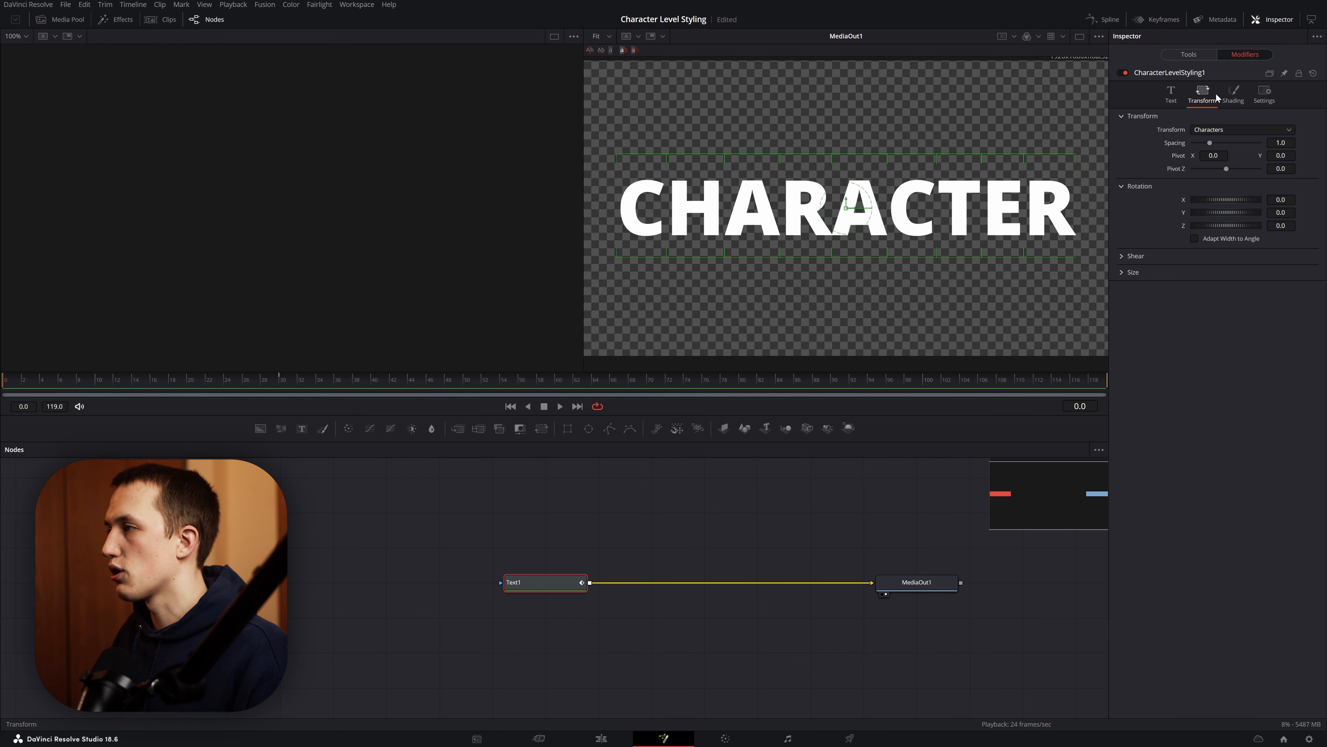
left_click_drag(1221, 200, 1235, 213)
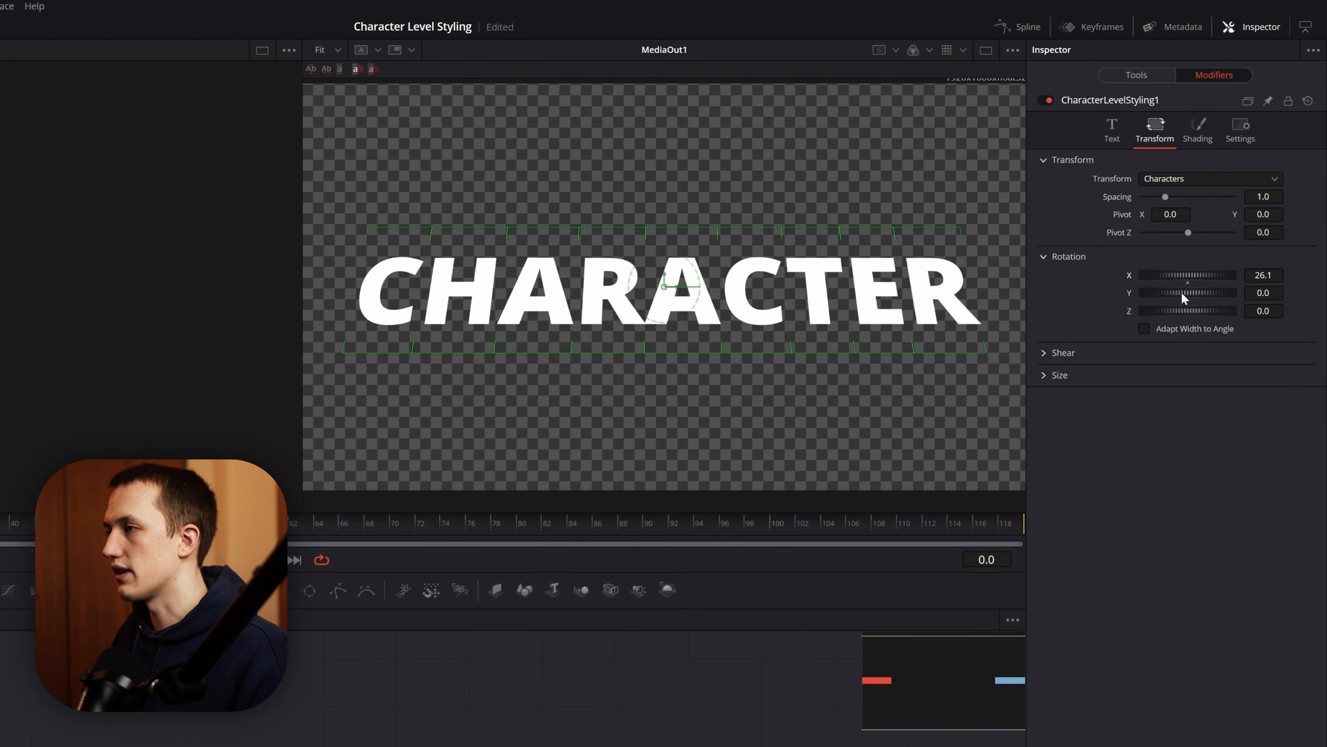
mouse_move(1199, 295)
left_mouse_down()
mouse_move(1212, 295)
mouse_move(1173, 308)
left_mouse_up()
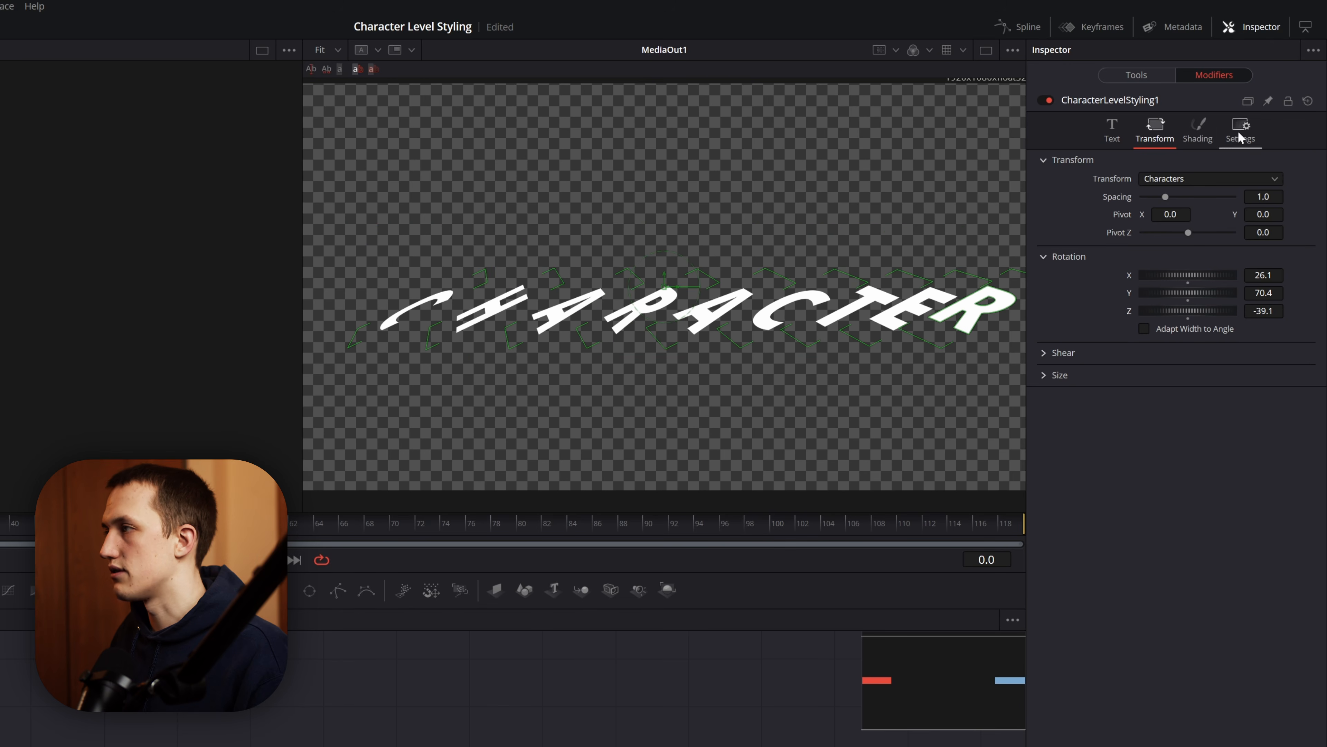
Shift the second C and the first A out of line with the shading position offset at frame 0, and play the animation
left_click(1197, 131)
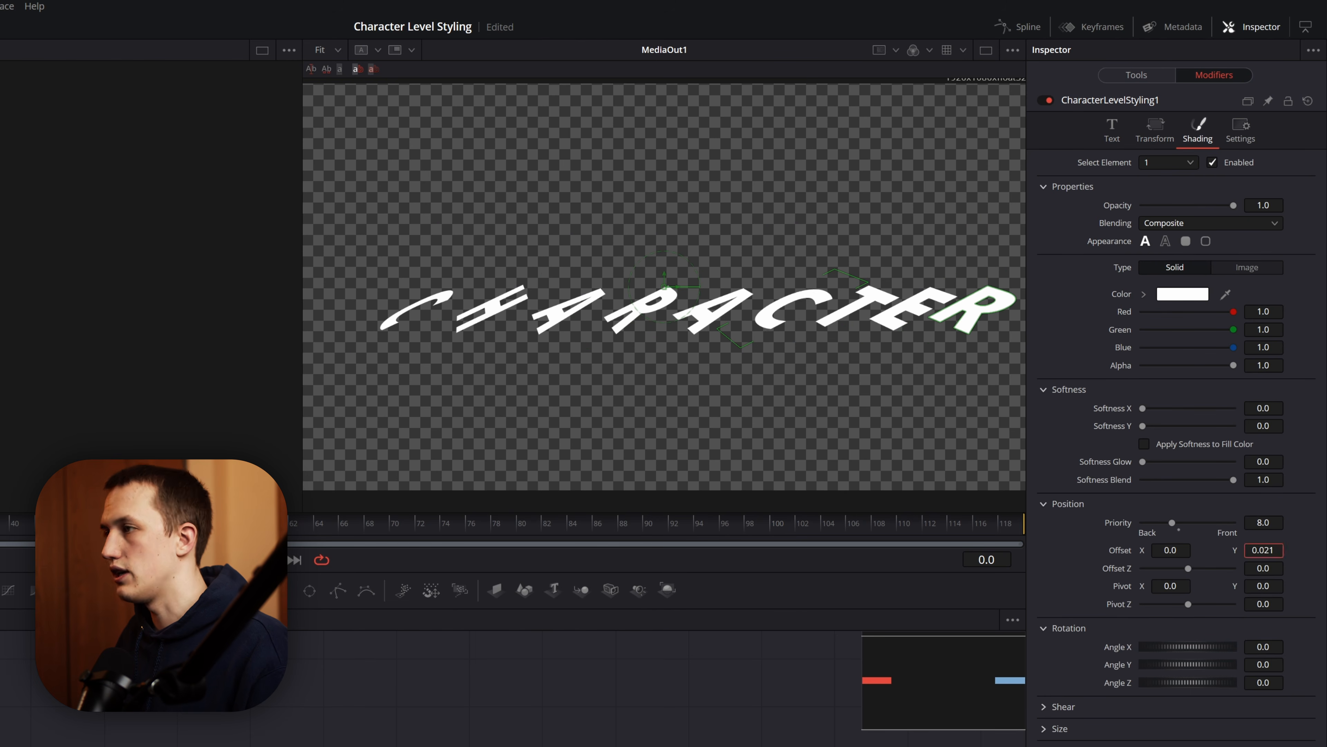
left_click_drag(1170, 549, 1150, 549)
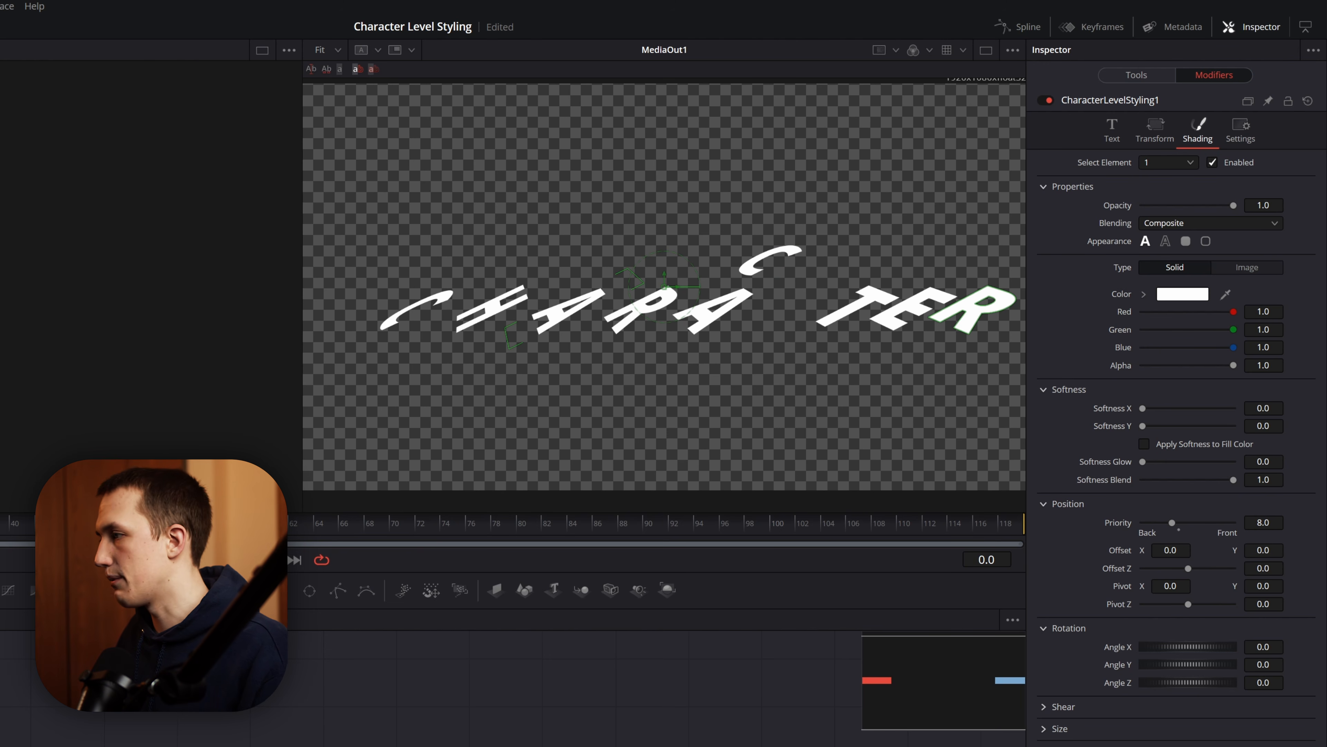
mouse_move(1263, 549)
left_mouse_down()
mouse_move(1189, 549)
mouse_move(1261, 550)
left_mouse_up()
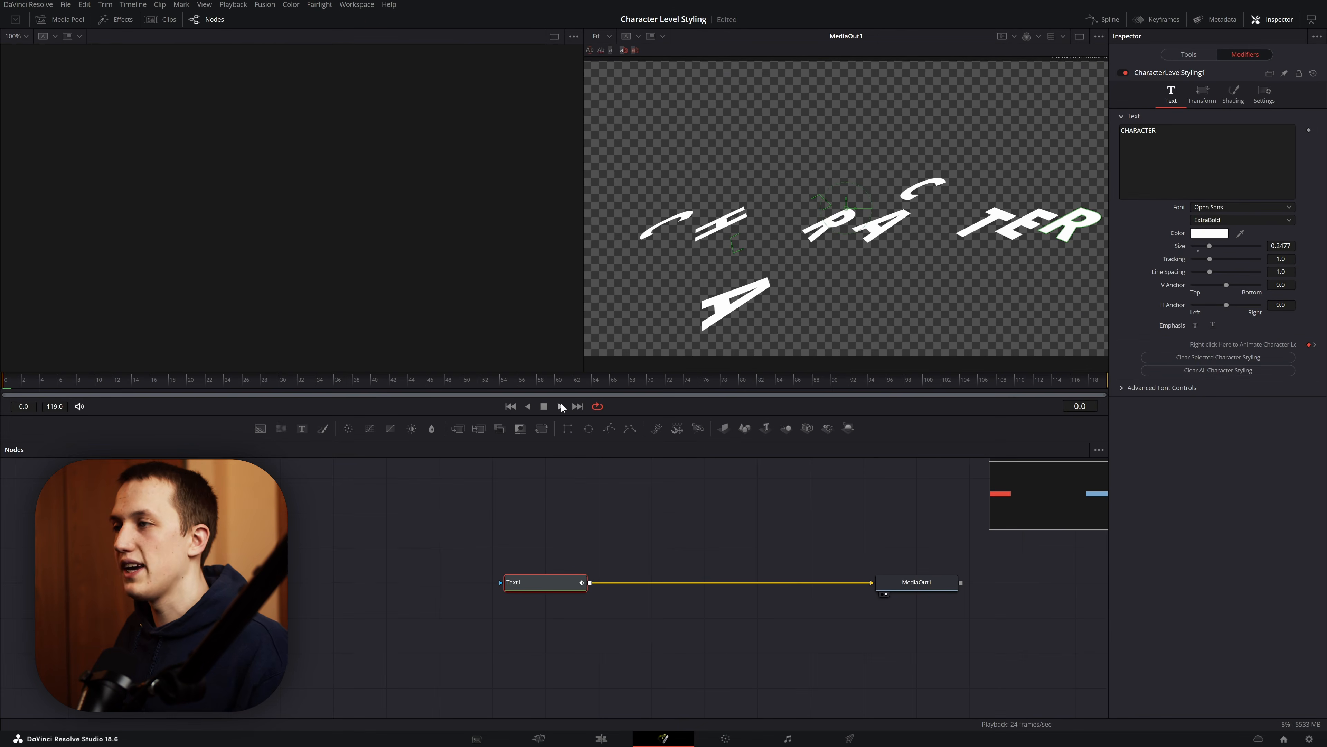
key("space")
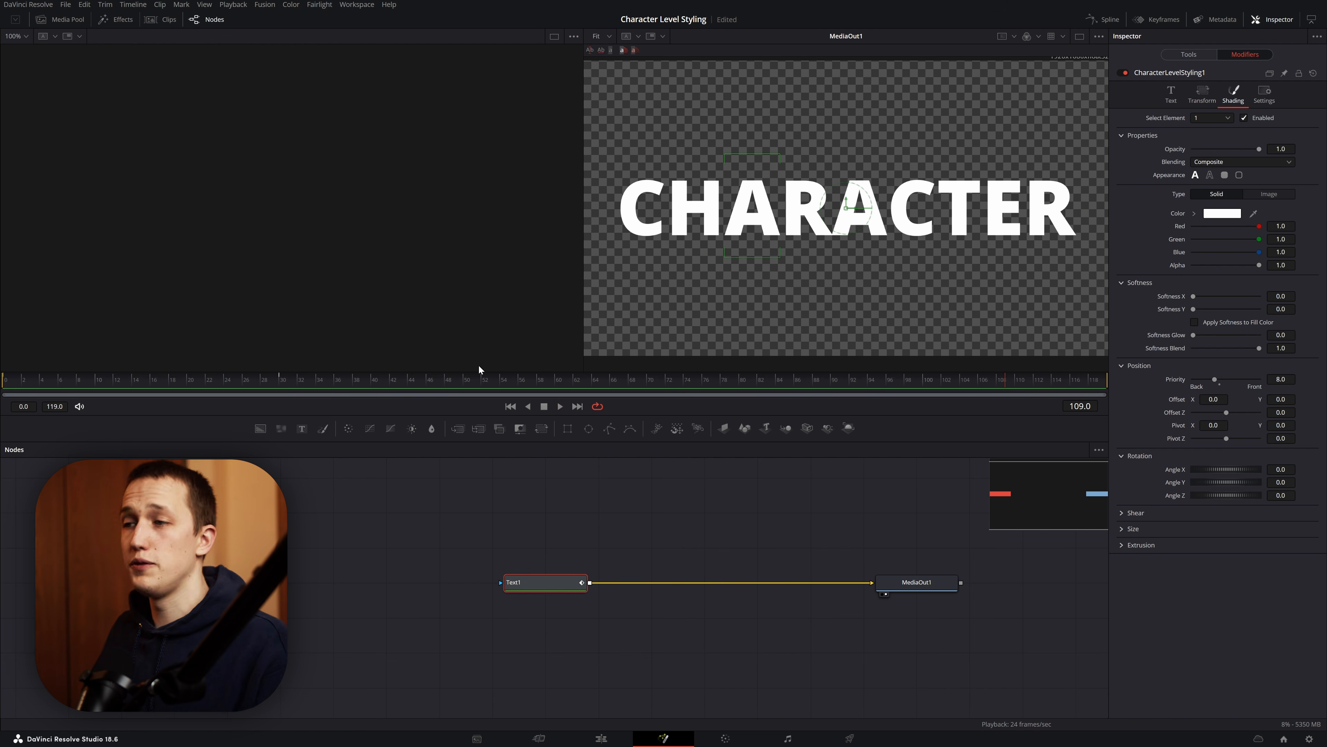
Review the letters' transform and shading values at frame 30 and replay the animation from frame 0
left_click(1189, 54)
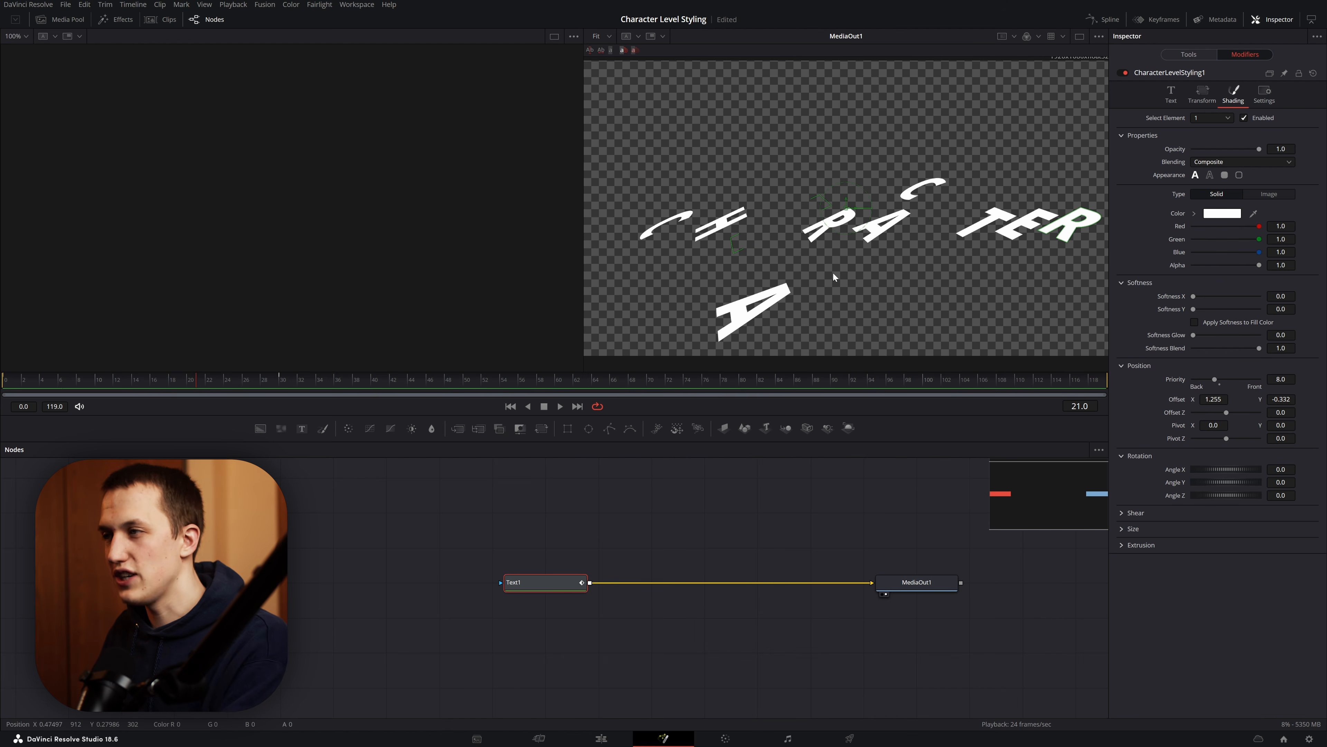
left_click(276, 380)
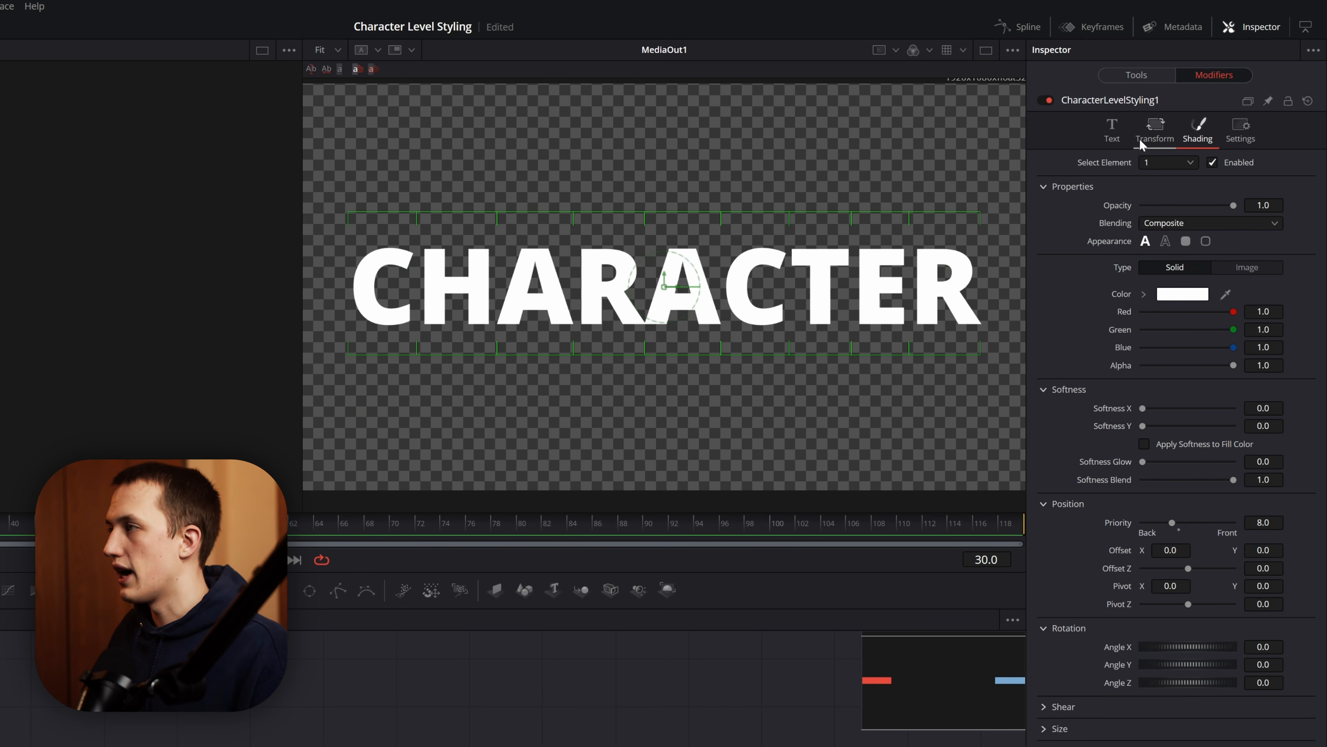
left_click(1153, 131)
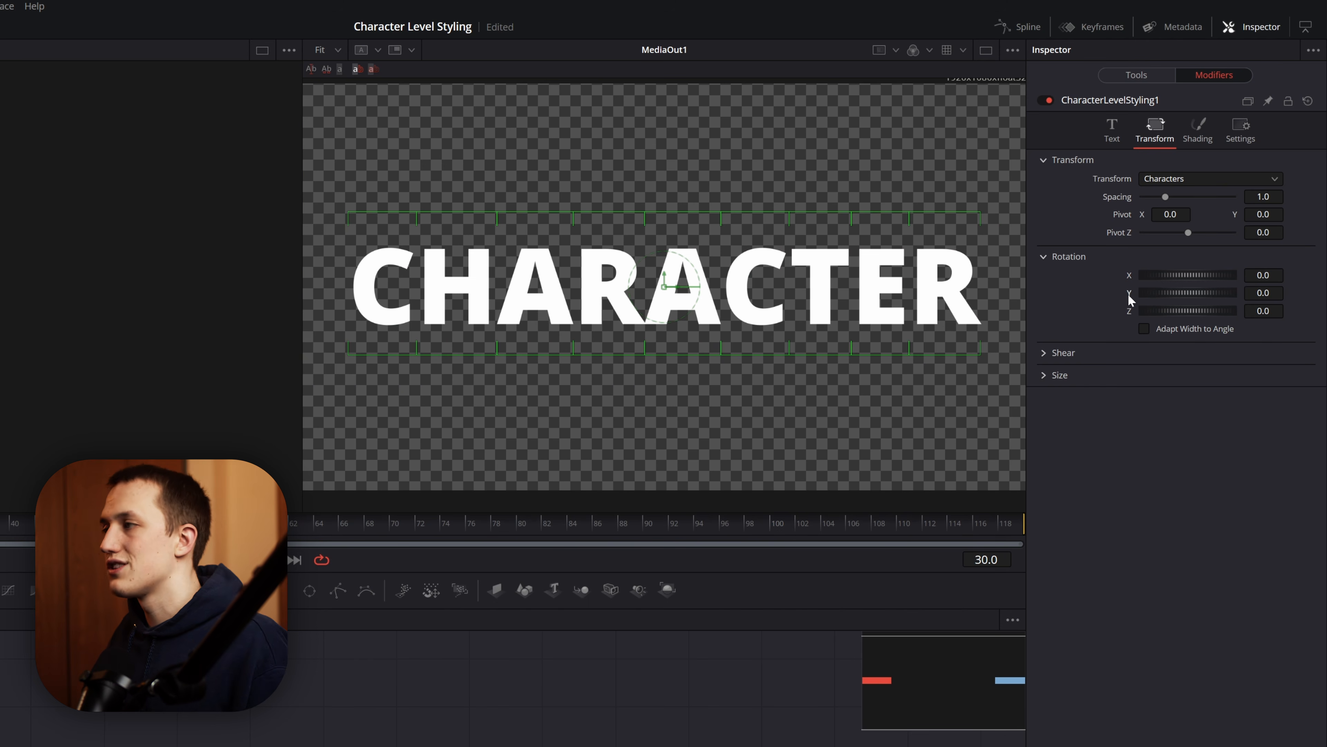
left_click(1198, 130)
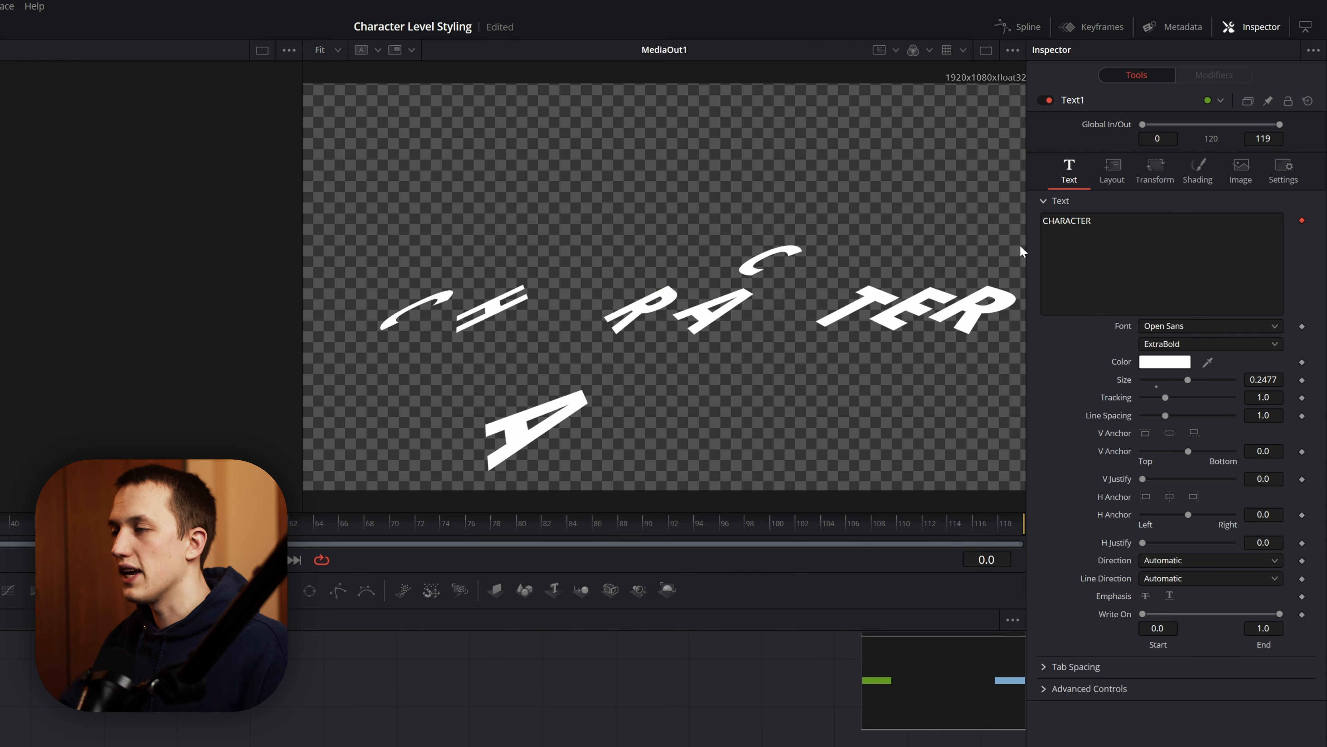
key("space")
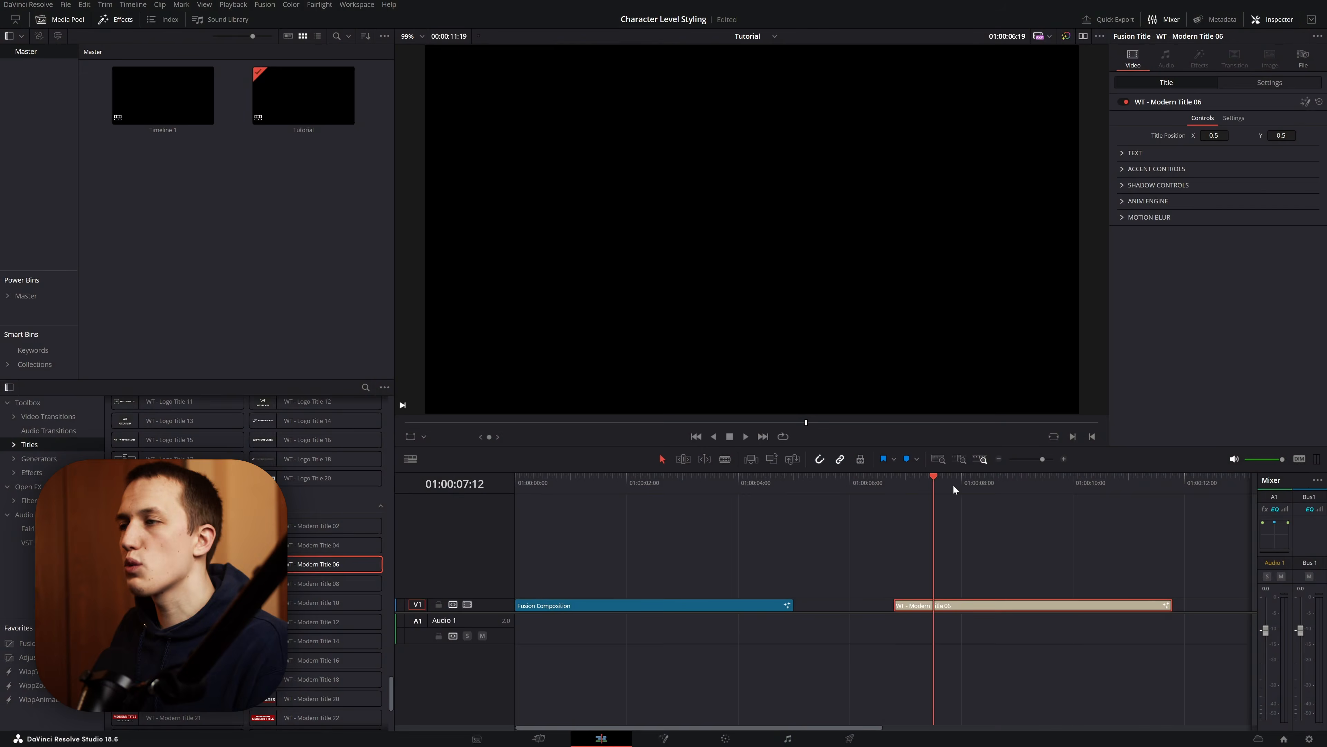
Replace the text of the WT - Modern Title 06 clip with CHARACTER LEVEL STYLING
left_click_drag(954, 486, 1033, 488)
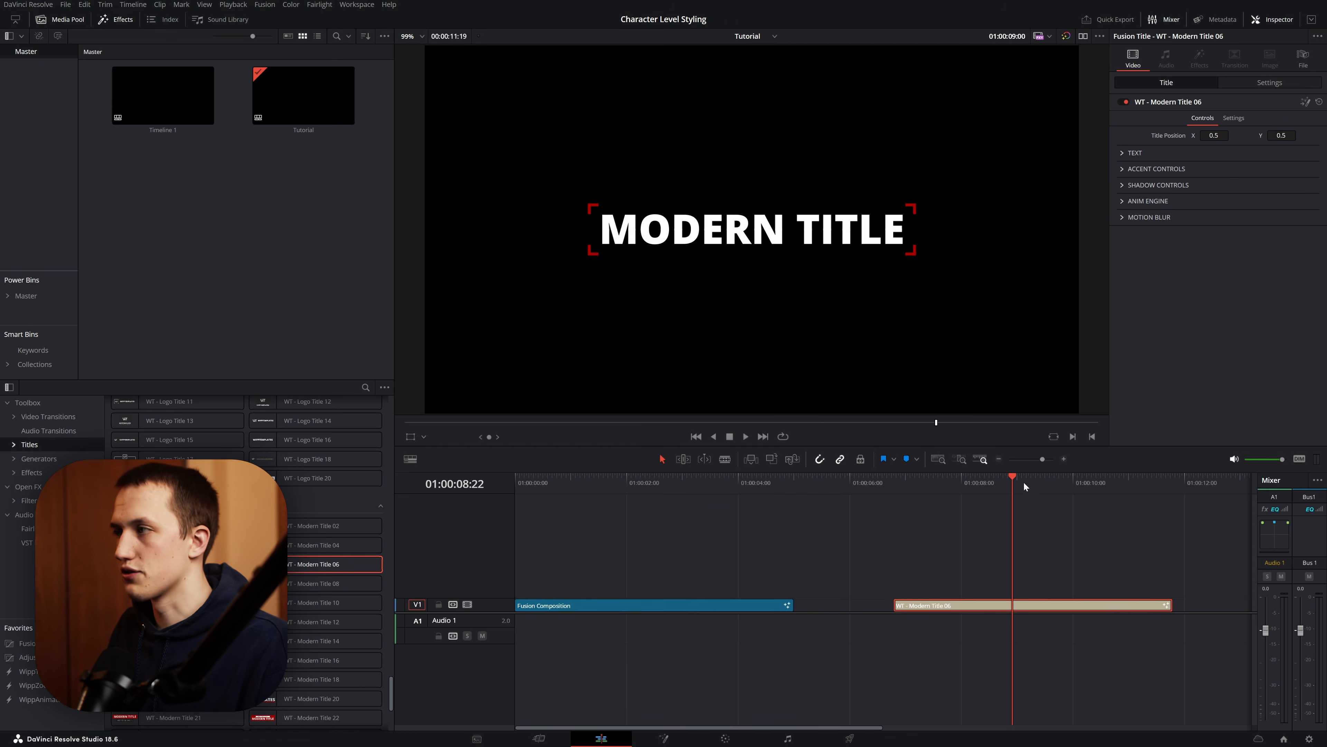
left_click(1125, 153)
type("CHARAC")
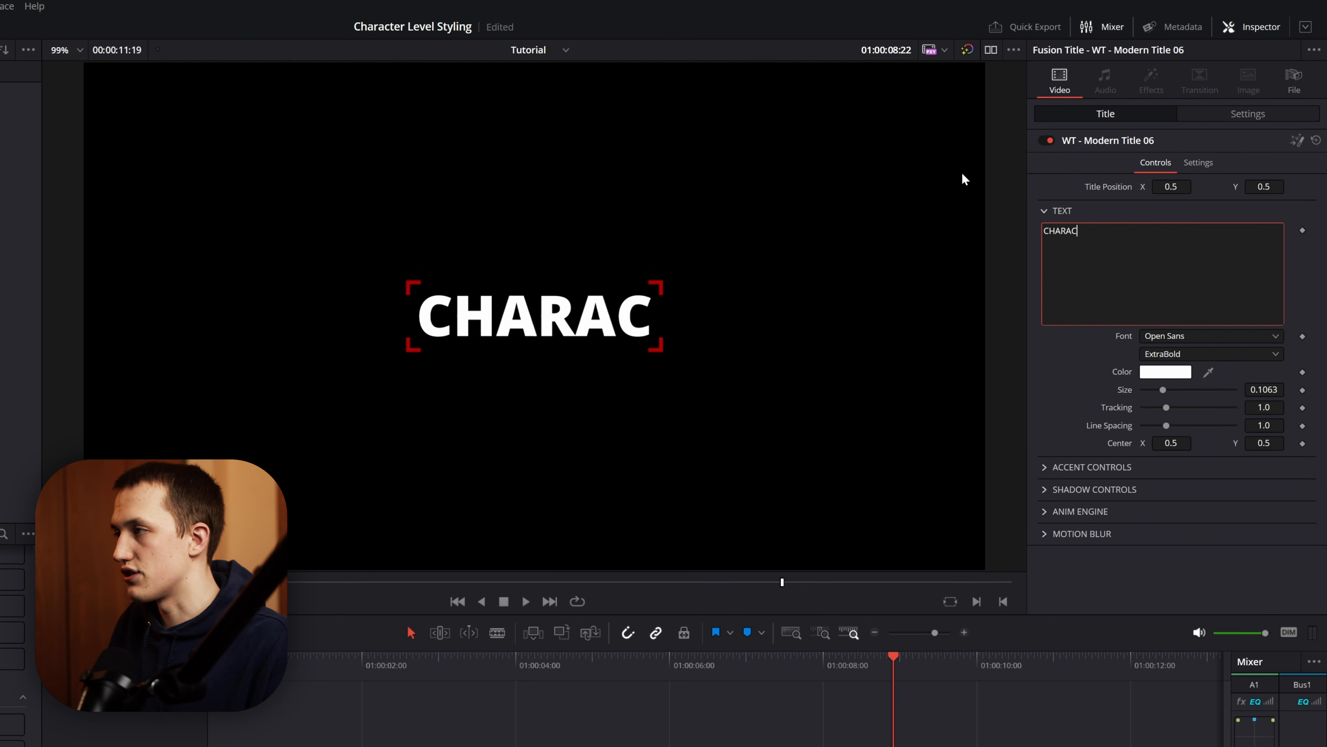
type("TER LEVEL STYLING")
Set the title's text size to 0.0748 and its base font style to Light
left_click_drag(1163, 390, 1157, 390)
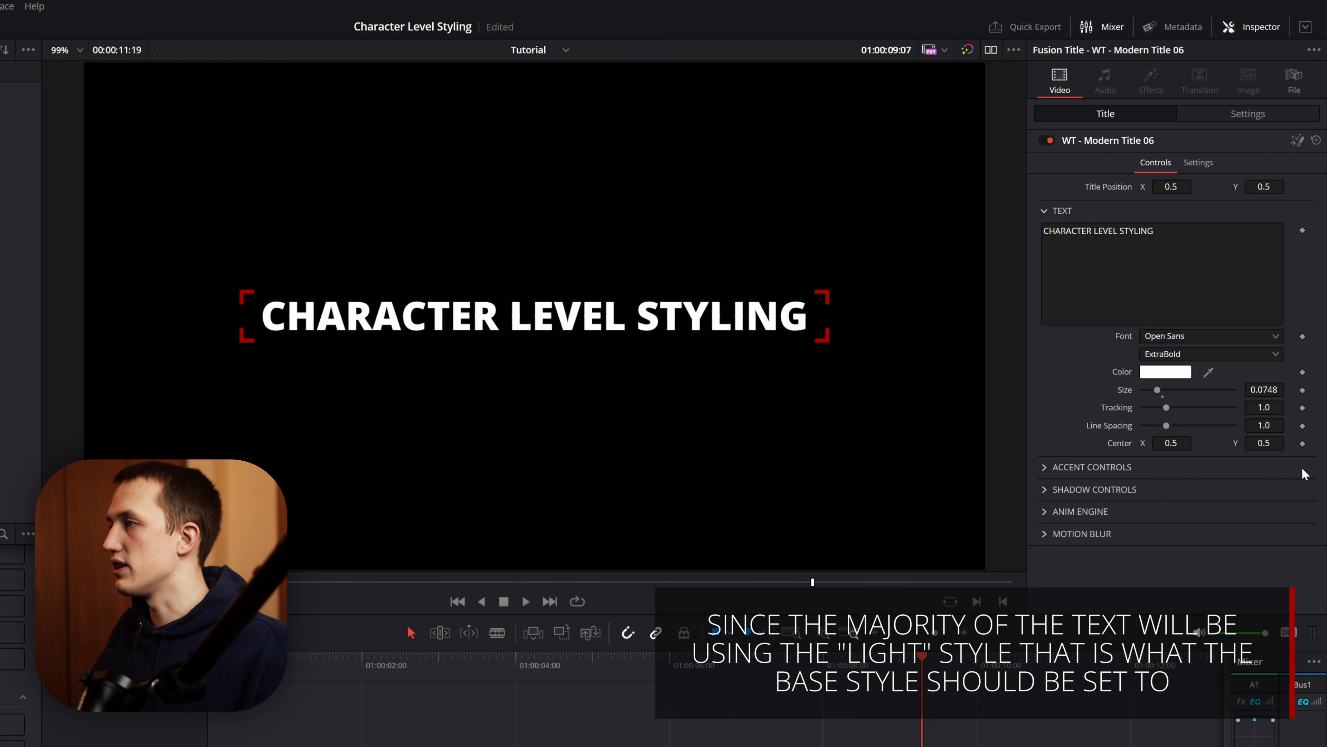
left_click(1182, 351)
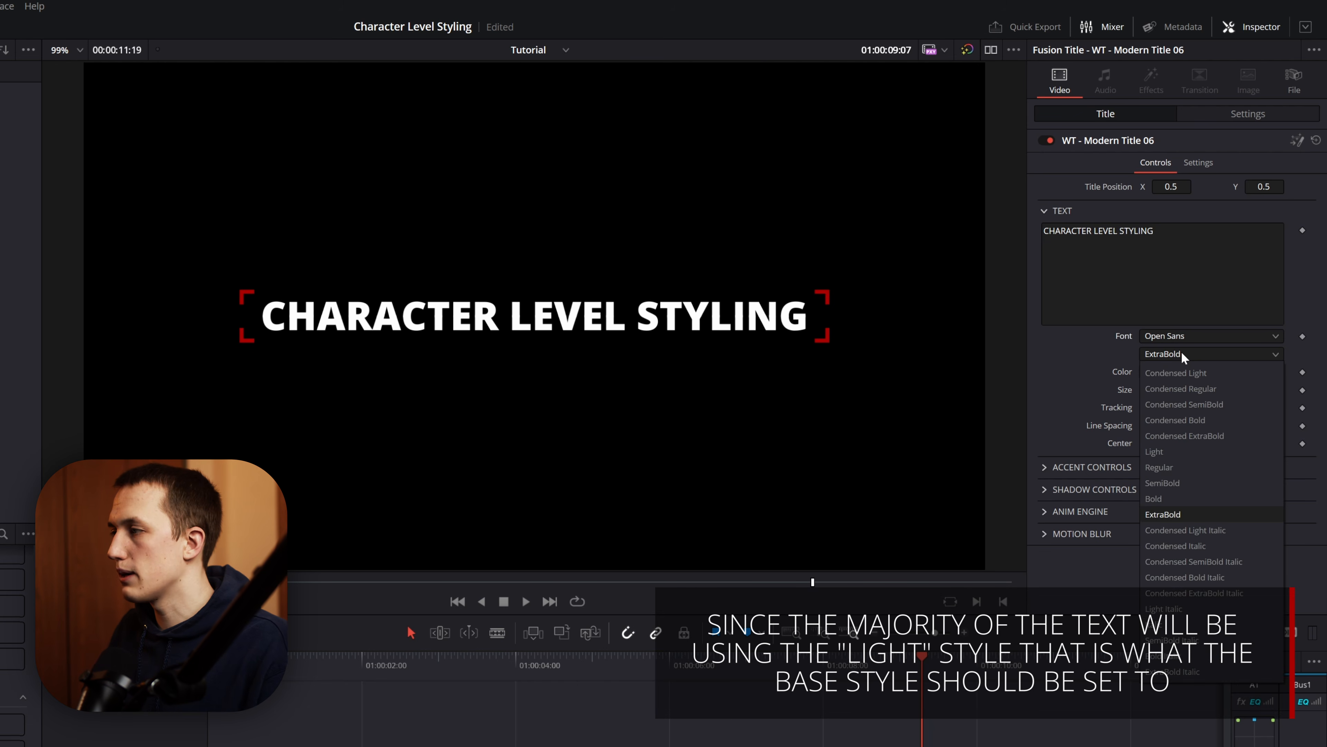
left_click(1176, 453)
Open the title in Fusion and add the Character Level Styling modifier to its text
left_click(1298, 141)
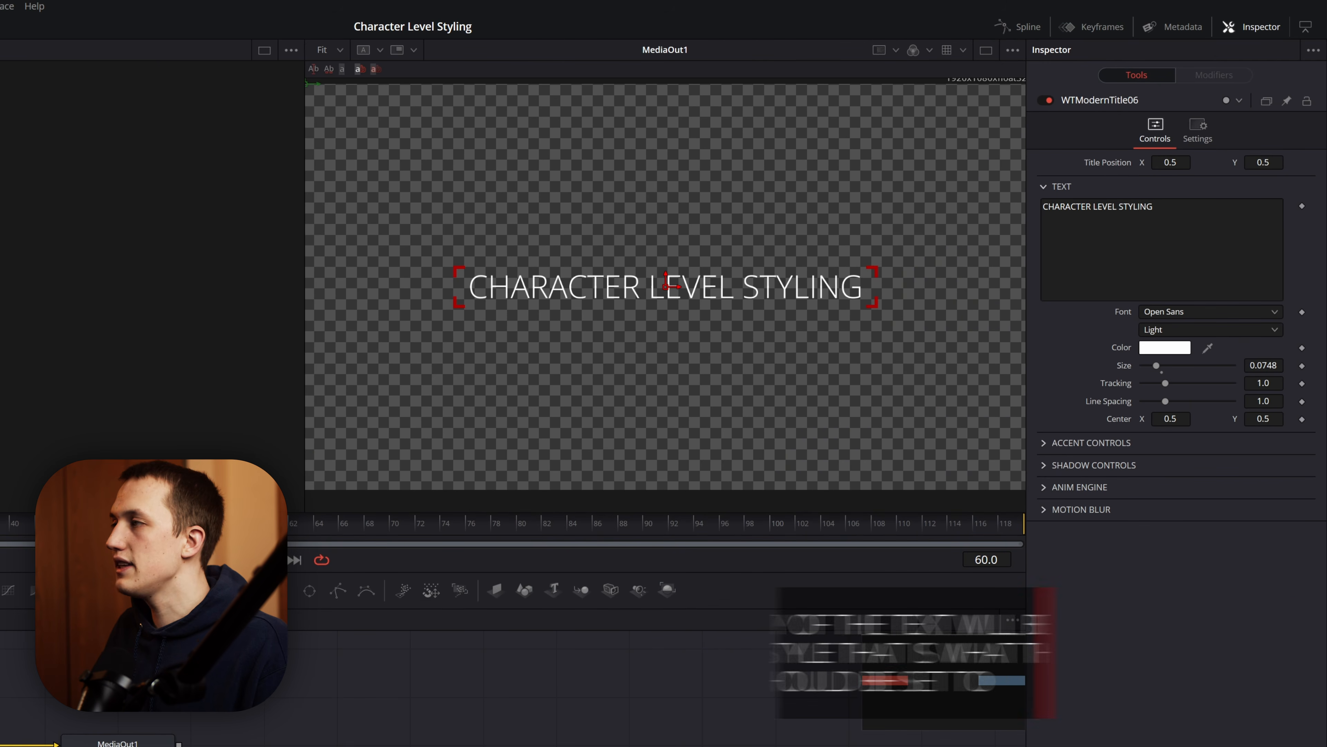
right_click(1110, 230)
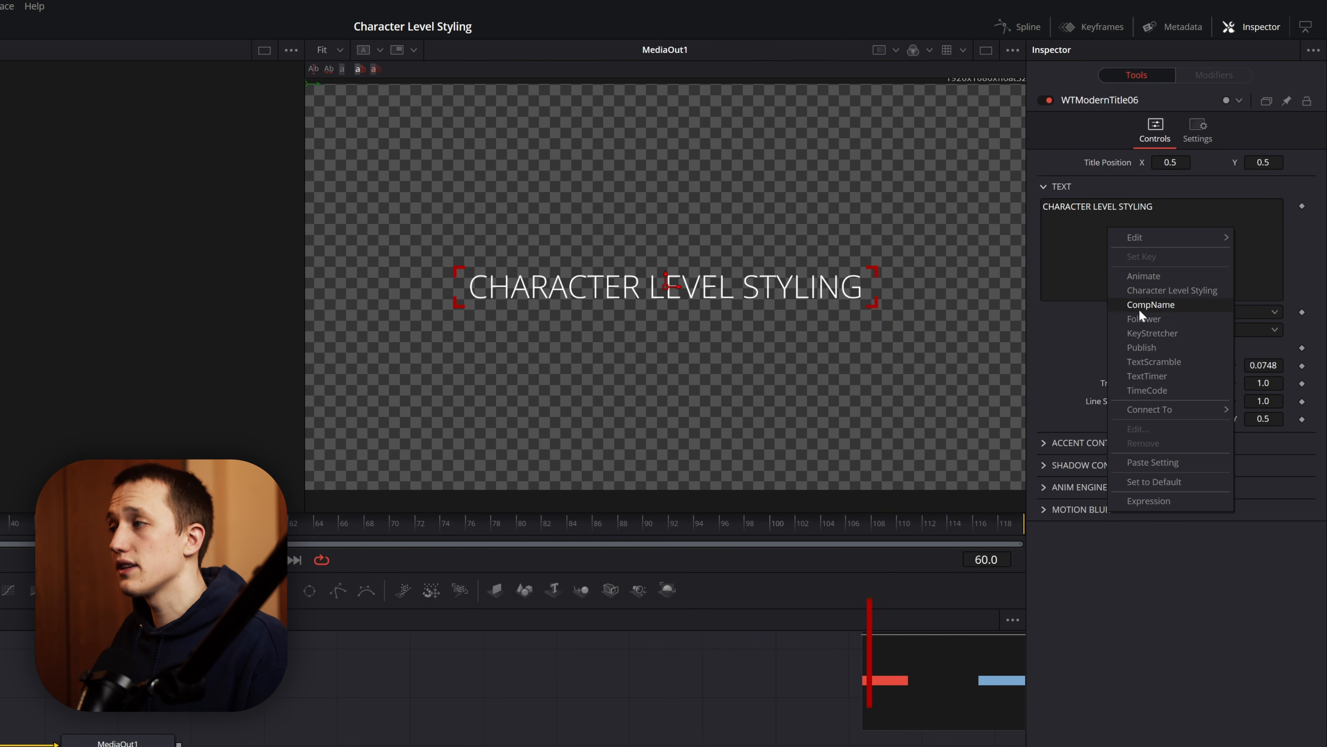
left_click(1175, 290)
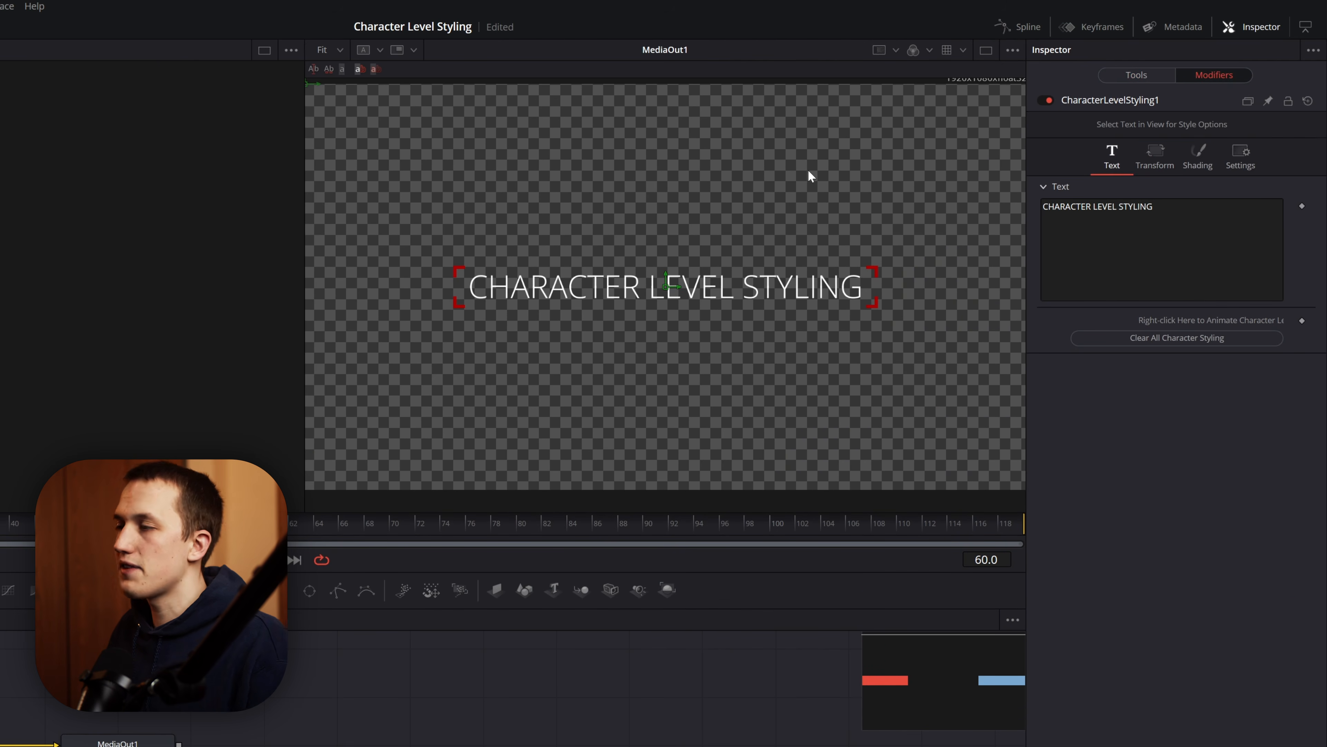
Select the word LEVEL in the viewer and change its font style to Bold
left_click_drag(719, 322, 723, 319)
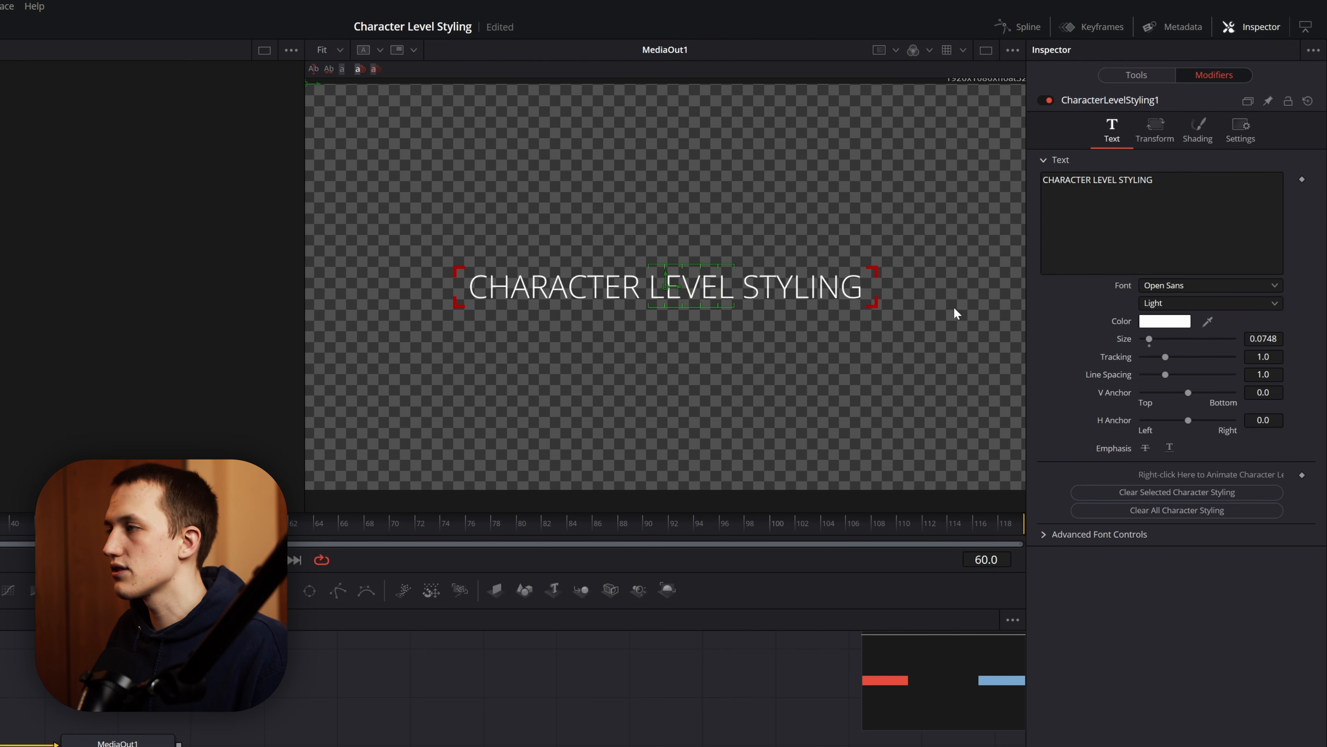
left_click(1168, 304)
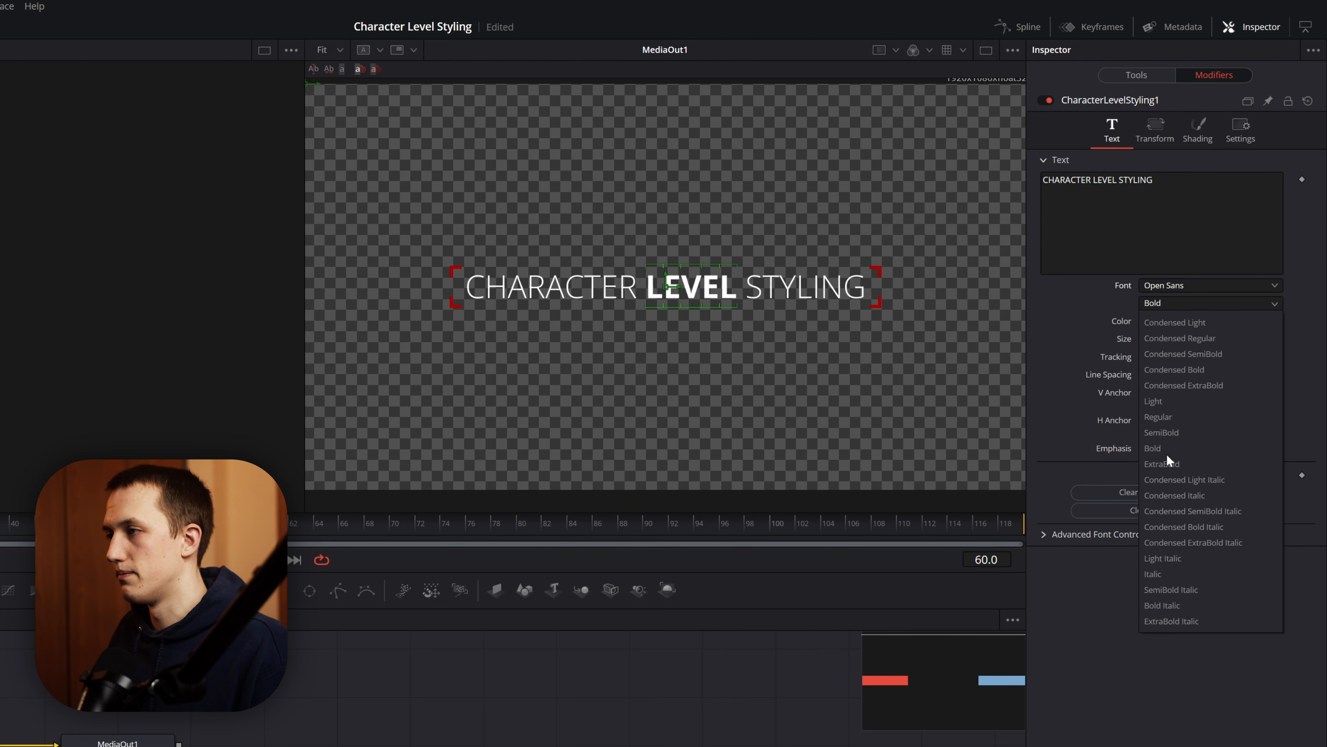